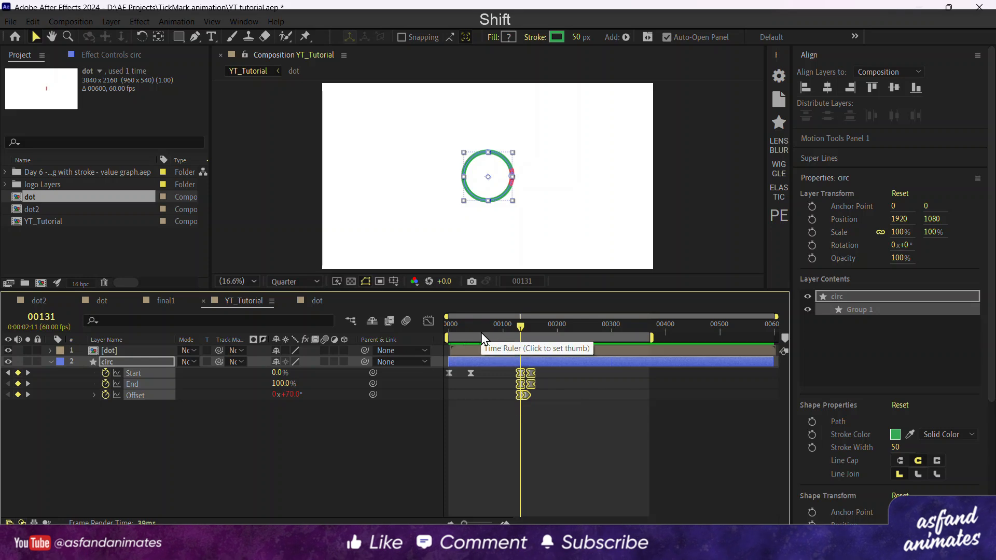
- Preview the circle animation from the first frame and save the project
{"action": "key", "text": "Home"}
{"action": "key", "text": "space"}
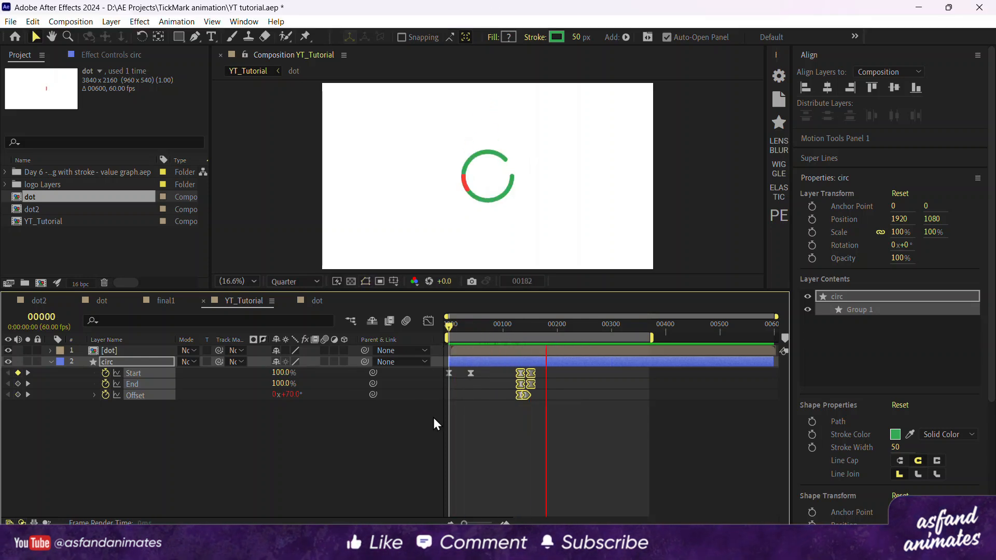
{"action": "key", "text": "space"}
{"action": "key", "text": "ctrl+s"}
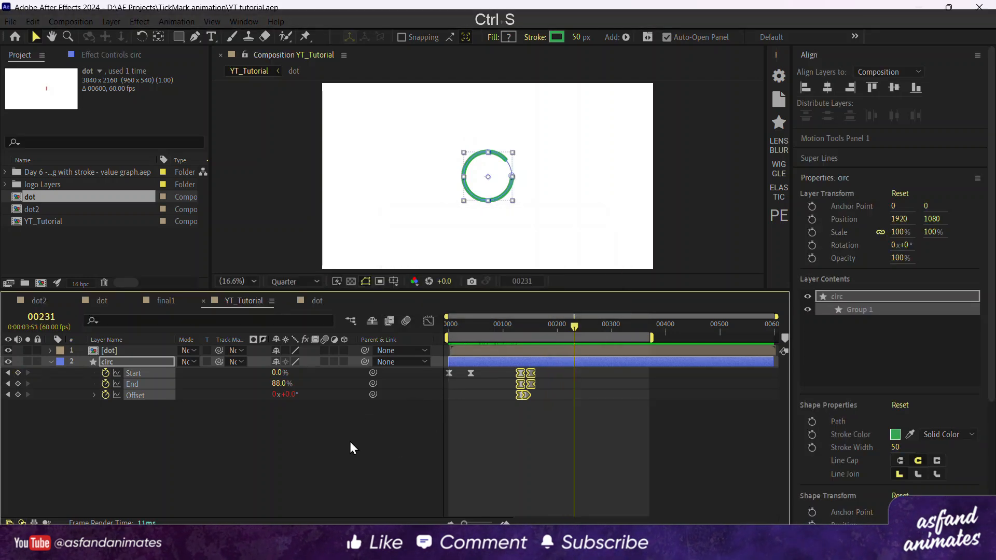
- Draw an open three-point tick mark across the green ring with the Pen tool on a new shape layer, at frame 231
{"action": "left_click", "coordinate": [52, 365]}
{"action": "left_click", "coordinate": [82, 411]}
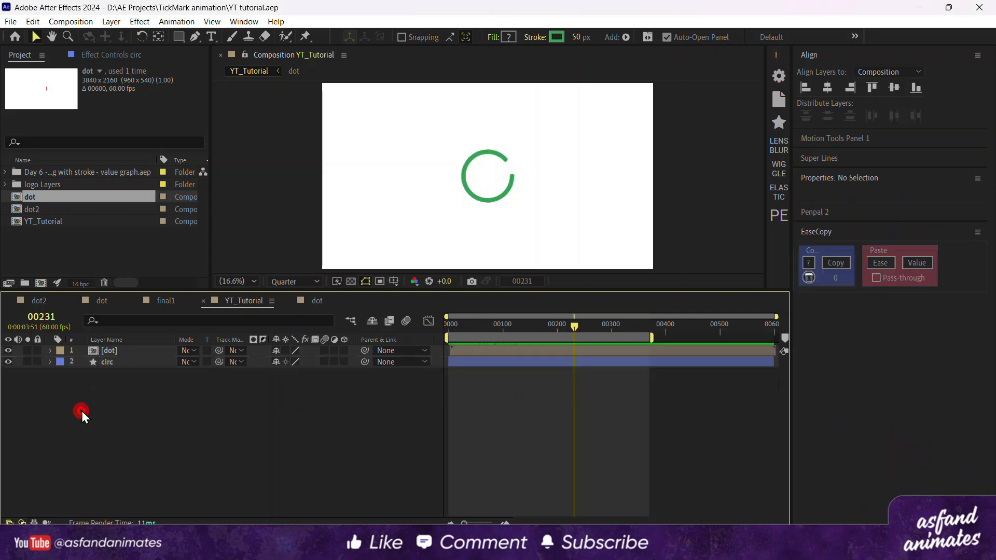
{"action": "left_click", "coordinate": [194, 35]}
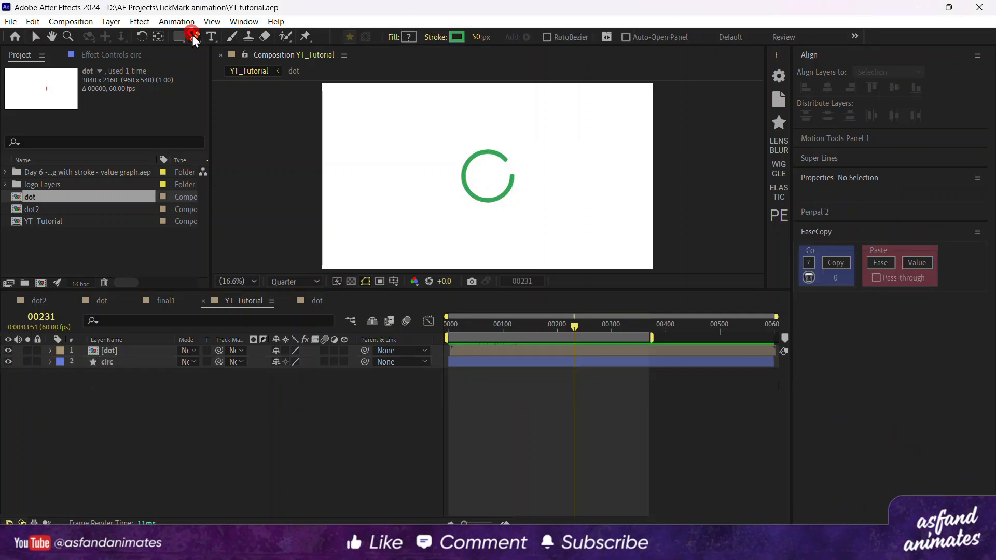
{"action": "scroll", "coordinate": [496, 177], "scroll_direction": "up", "scroll_amount": 5}
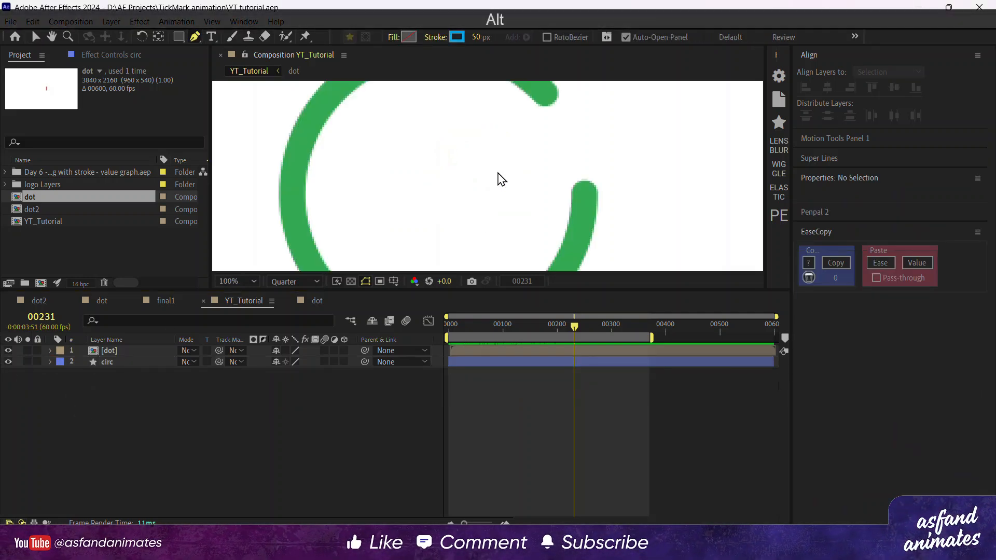
{"action": "scroll", "coordinate": [498, 178], "scroll_direction": "down", "scroll_amount": 2}
{"action": "left_click", "coordinate": [547, 149]}
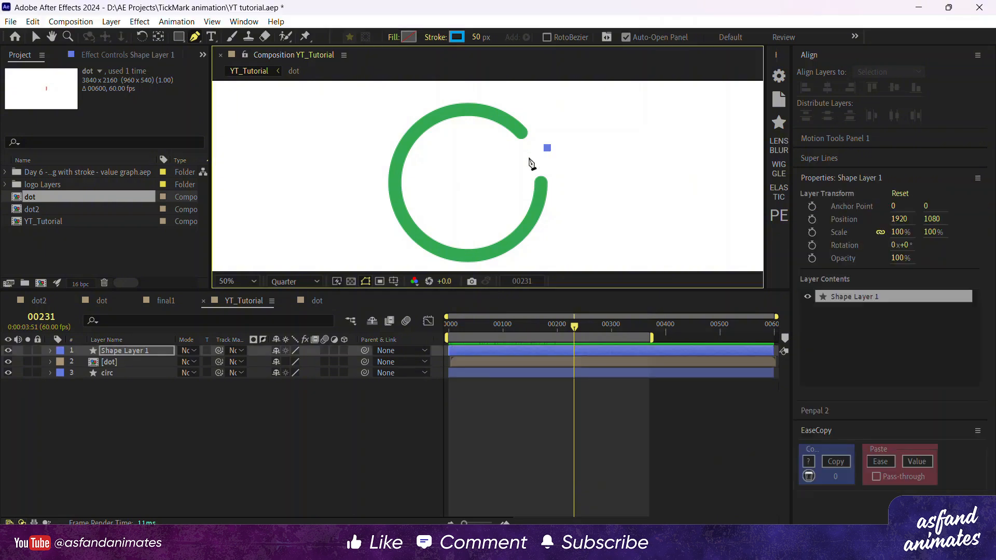
{"action": "left_click", "coordinate": [440, 202]}
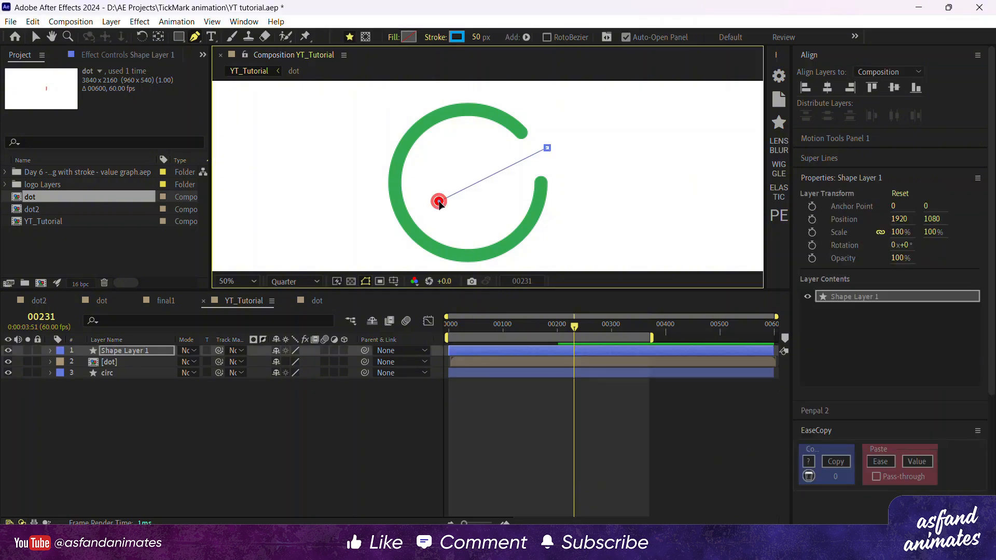
{"action": "left_click", "coordinate": [415, 161]}
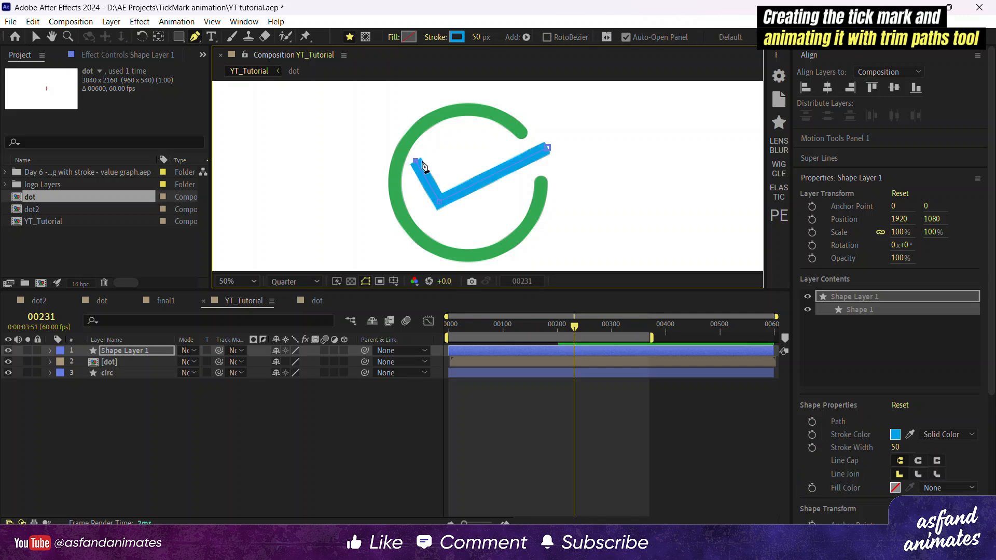
- Give the tick's stroke a Round Cap and sample the ring's green as its color
{"action": "left_click", "coordinate": [134, 319]}
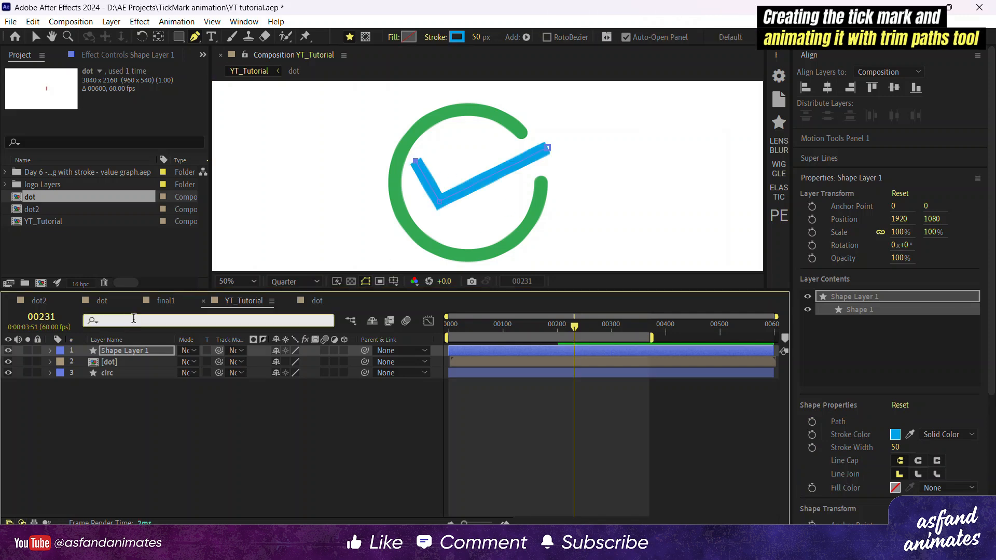
{"action": "type", "text": "stro"}
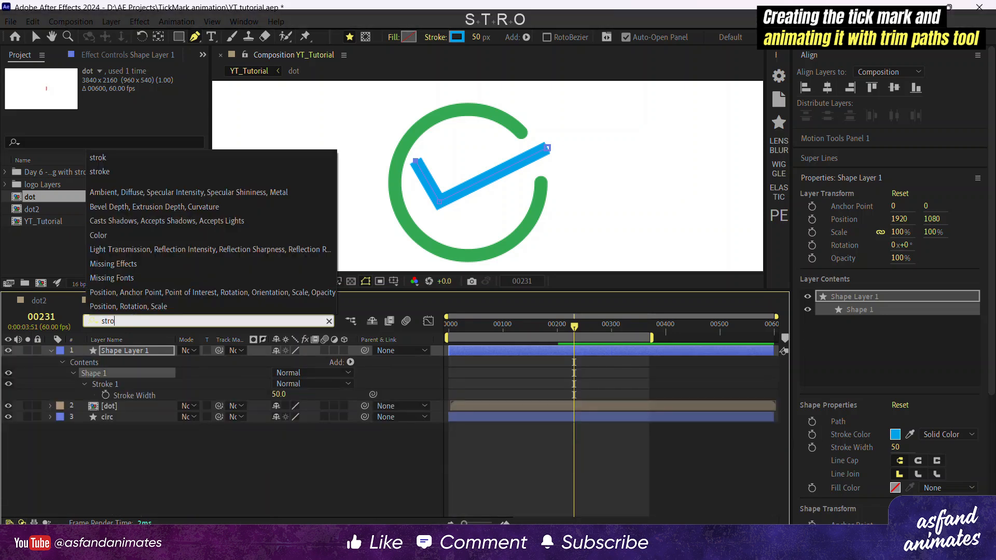
{"action": "left_click", "coordinate": [80, 386]}
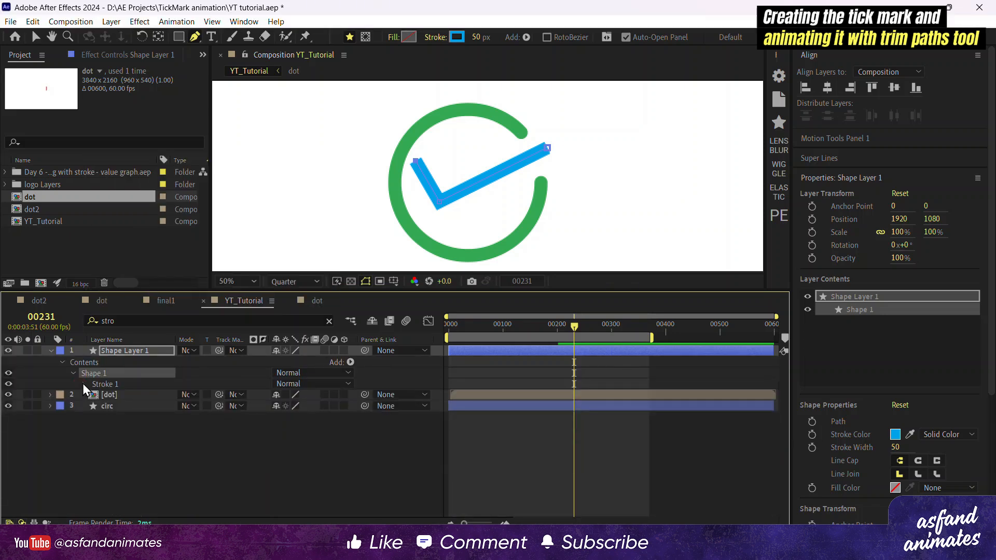
{"action": "left_click", "coordinate": [303, 439]}
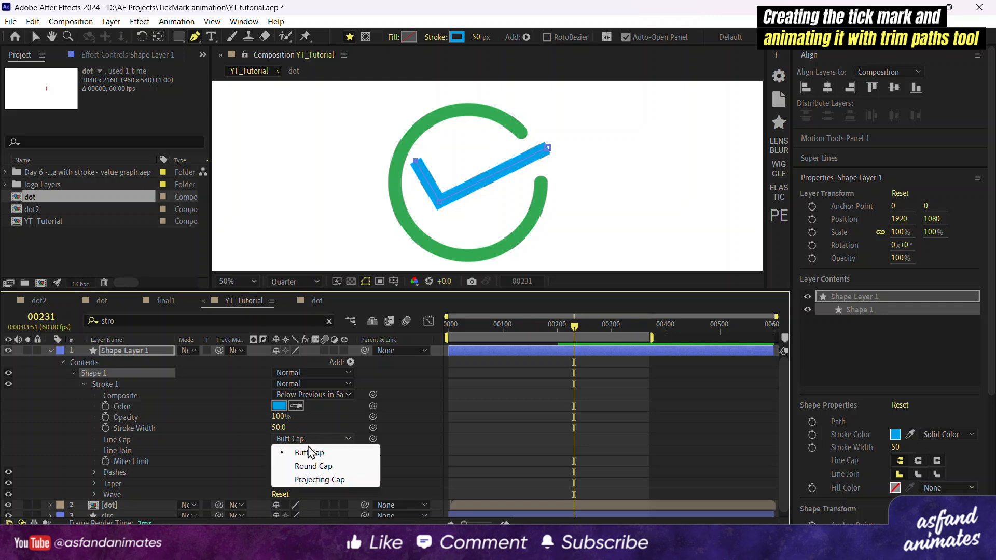
{"action": "left_click", "coordinate": [311, 465]}
{"action": "left_click", "coordinate": [297, 406]}
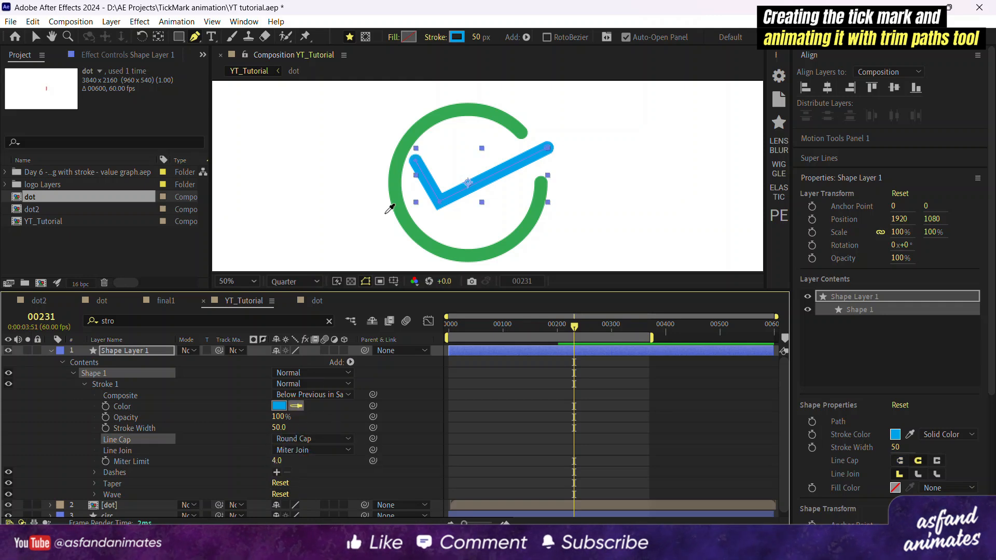
{"action": "left_click", "coordinate": [395, 192]}
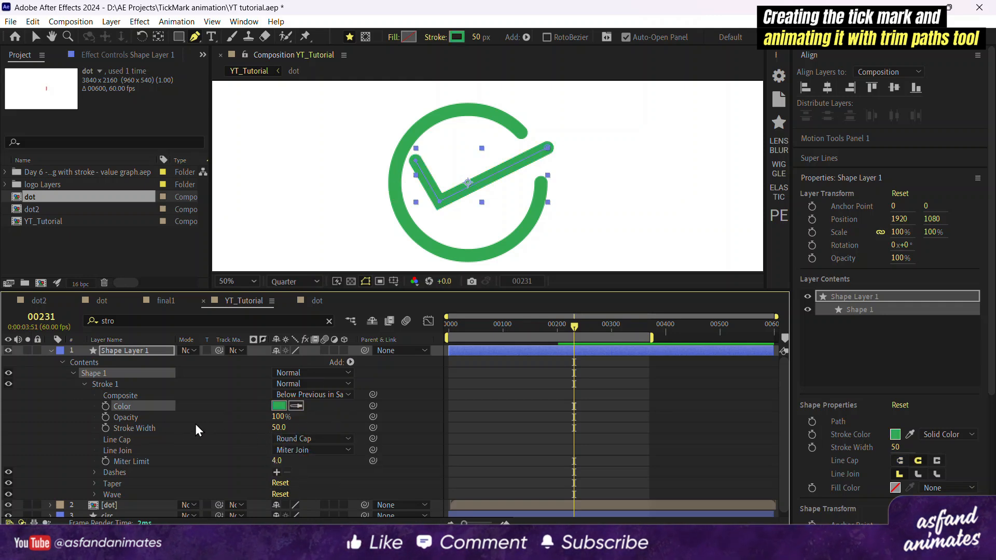
{"action": "left_click", "coordinate": [52, 351]}
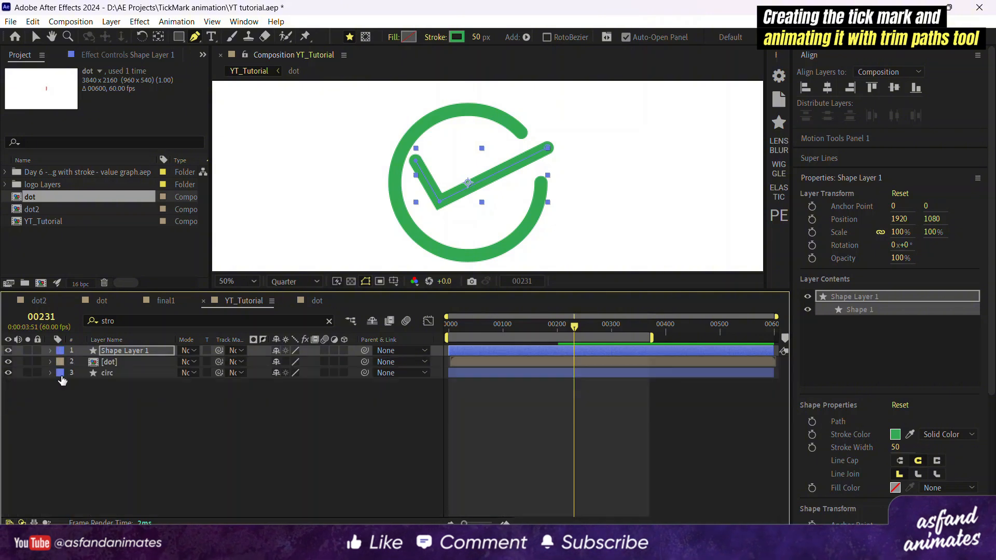
- Move the tick layer to position 1939, 1087 and center its anchor point on the shape
{"action": "left_click", "coordinate": [142, 350]}
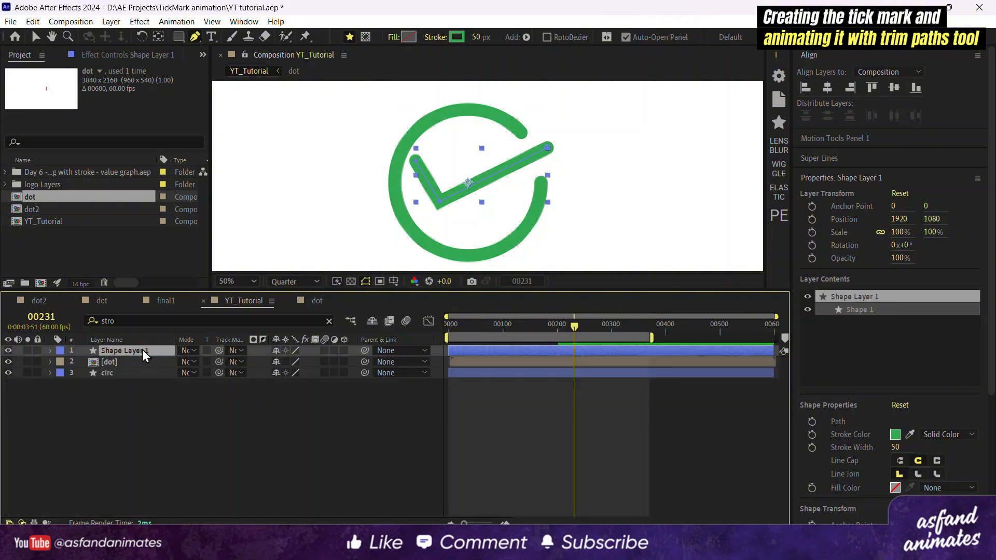
{"action": "key", "text": "p"}
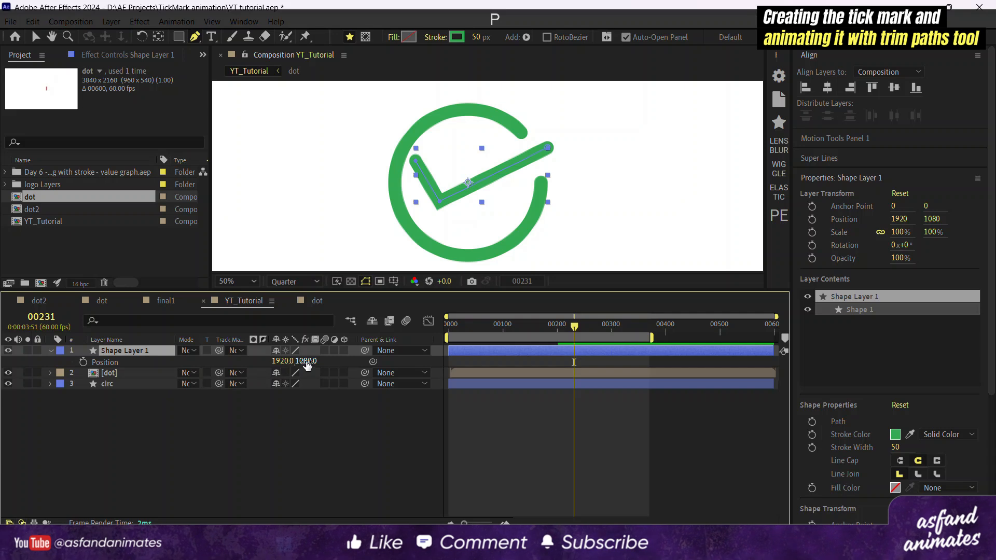
{"action": "mouse_move", "coordinate": [307, 361]}
{"action": "left_mouse_down"}
{"action": "mouse_move", "coordinate": [288, 361]}
{"action": "mouse_move", "coordinate": [302, 362]}
{"action": "left_mouse_up"}
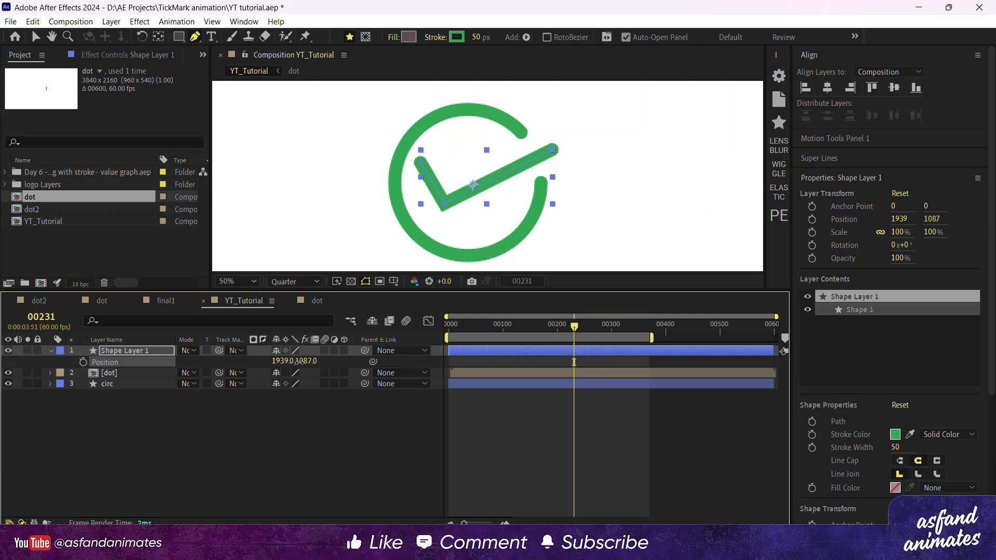
{"action": "left_click", "coordinate": [285, 437]}
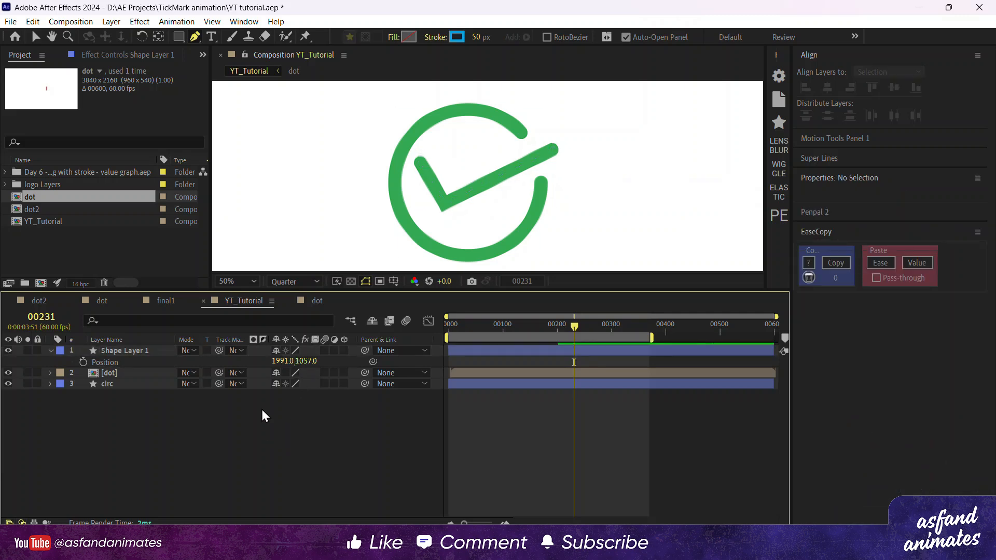
{"action": "left_click", "coordinate": [51, 350]}
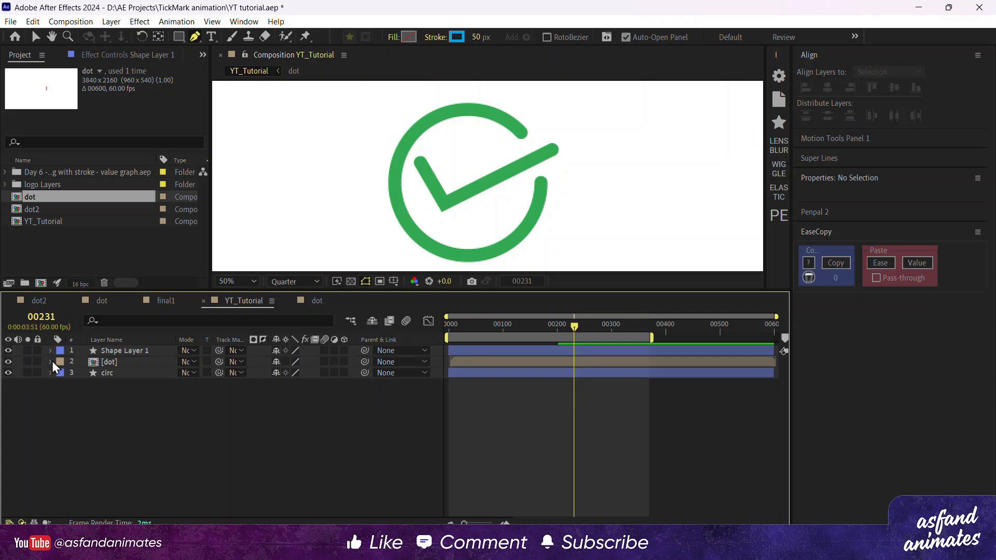
- Add Trim Paths to the Shape 1 group of the tick layer
{"action": "left_click", "coordinate": [51, 351]}
{"action": "left_click", "coordinate": [61, 368]}
{"action": "left_click", "coordinate": [62, 362]}
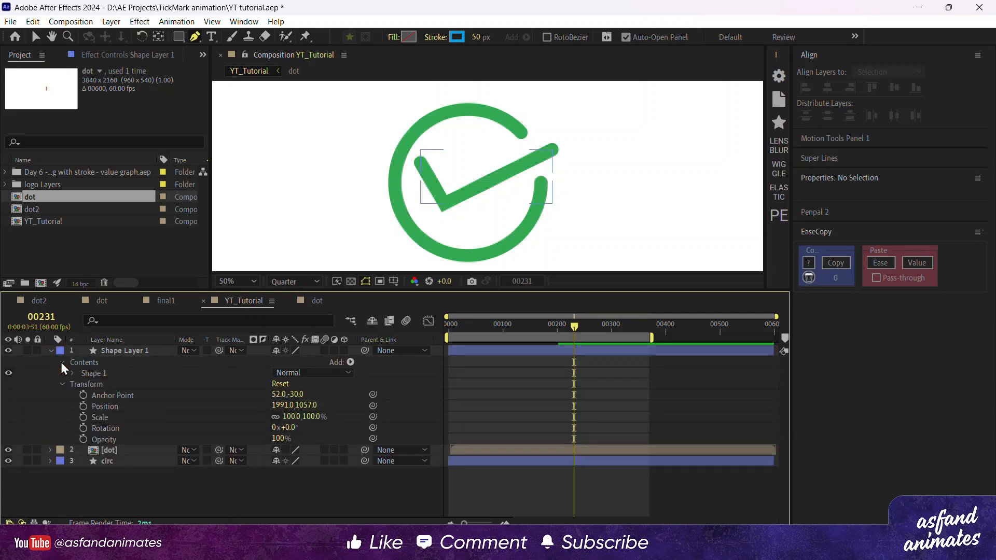
{"action": "left_click", "coordinate": [70, 370]}
{"action": "left_click", "coordinate": [95, 374]}
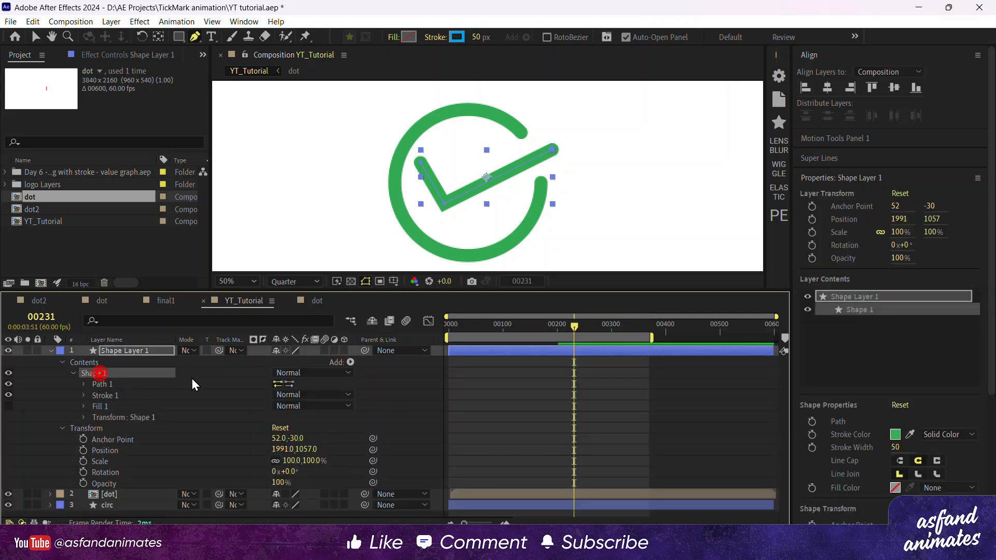
{"action": "left_click", "coordinate": [350, 362]}
{"action": "left_click", "coordinate": [324, 286]}
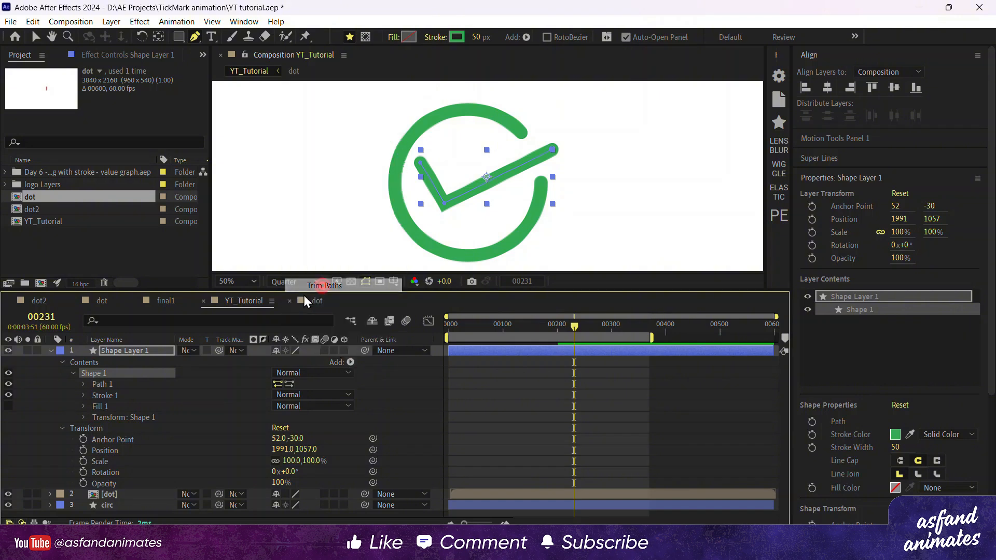
- Keyframe the tick's Trim Paths Start at 100% on frame 200
{"action": "mouse_move", "coordinate": [557, 328]}
{"action": "left_mouse_down"}
{"action": "mouse_move", "coordinate": [537, 326]}
{"action": "mouse_move", "coordinate": [558, 326]}
{"action": "left_mouse_up"}
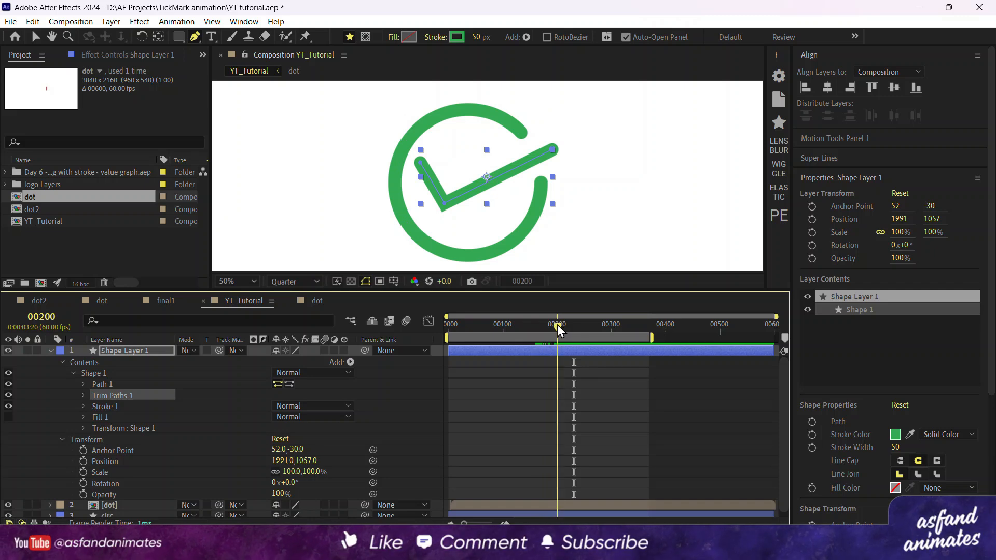
{"action": "left_click", "coordinate": [81, 395]}
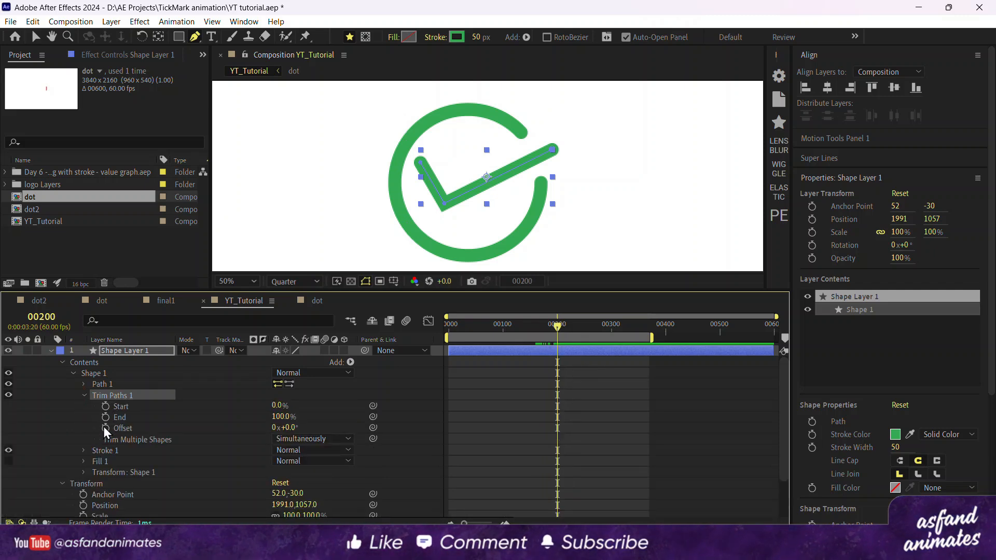
{"action": "left_click", "coordinate": [106, 406]}
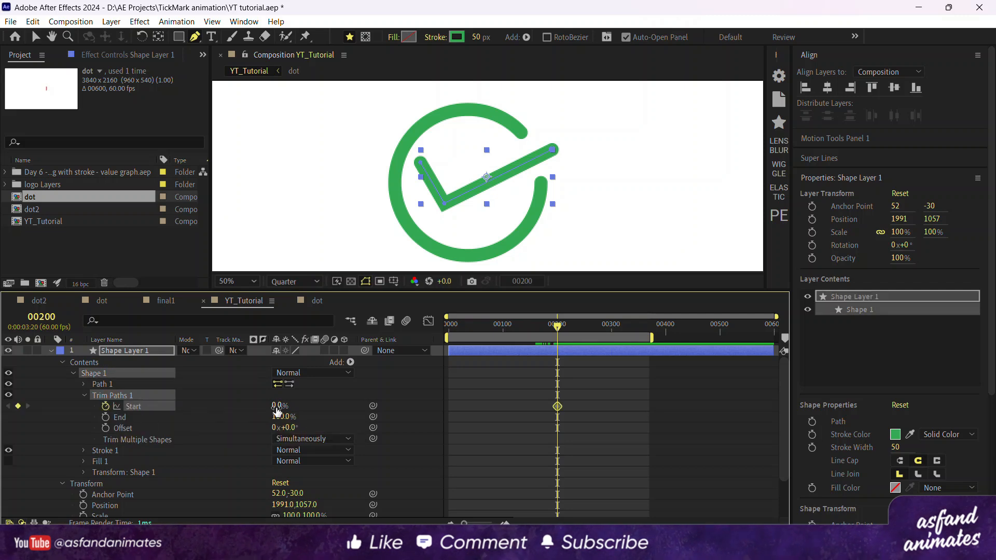
{"action": "left_click_drag", "start_coordinate": [275, 406], "coordinate": [407, 403]}
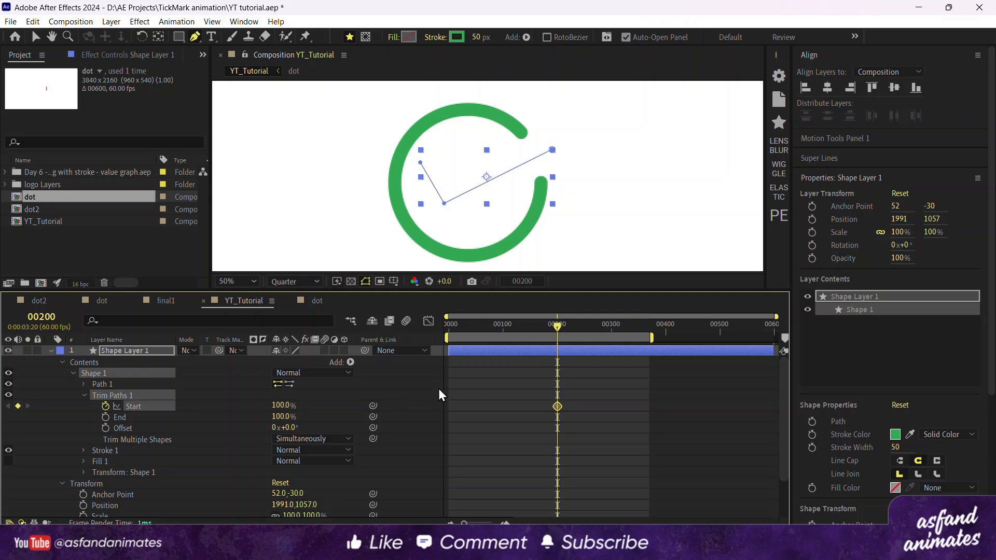
- Keyframe the tick's Trim Paths Start at 0% on frame 244
{"action": "key", "text": "shift+ctrl+Right"}
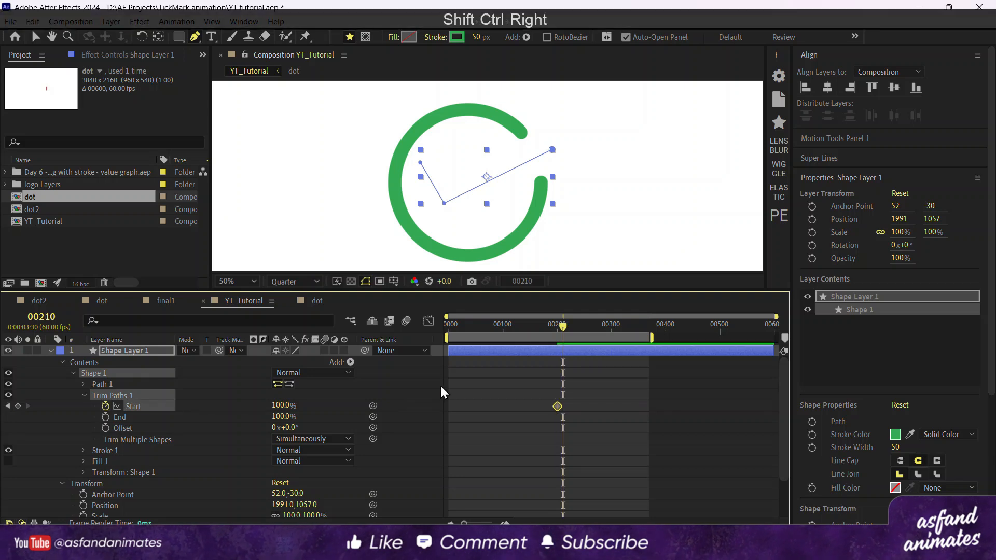
{"action": "left_click", "coordinate": [580, 326]}
{"action": "left_click", "coordinate": [282, 405]}
{"action": "type", "text": "0"}
{"action": "key", "text": "Return"}
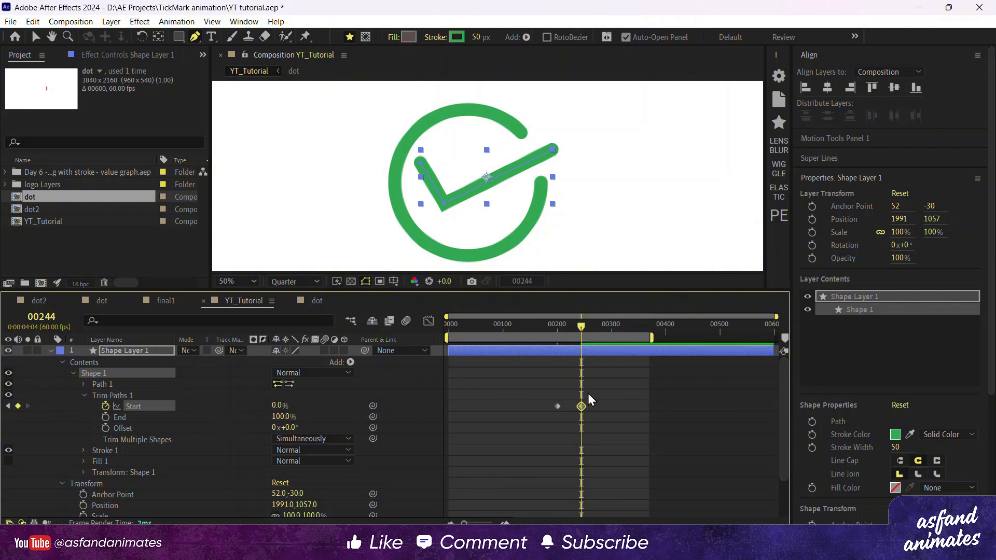
- Easy-ease both Trim Paths Start keyframes of the tick and skew their speed curve so it peaks early and slows gradually
{"action": "left_click_drag", "start_coordinate": [588, 400], "coordinate": [537, 416]}
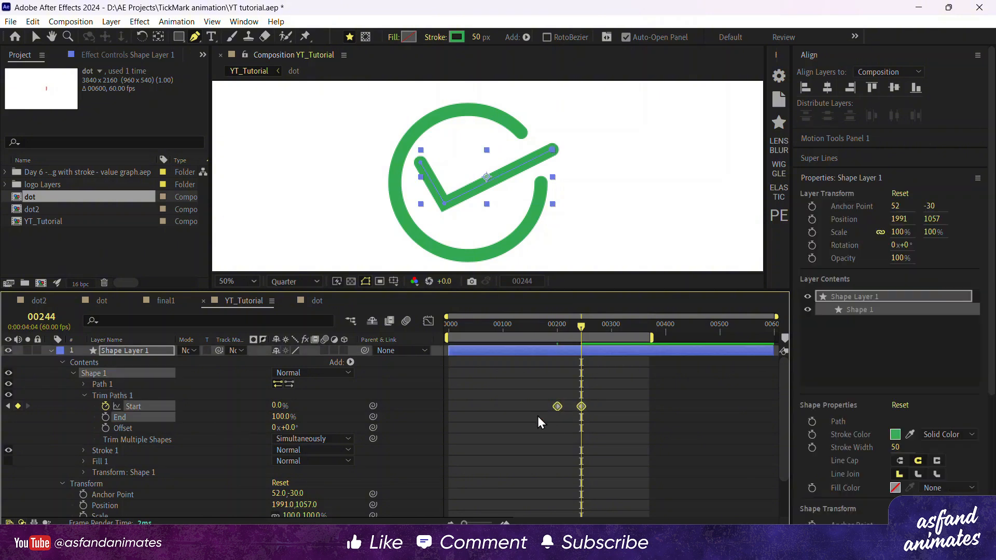
{"action": "key", "text": "F9"}
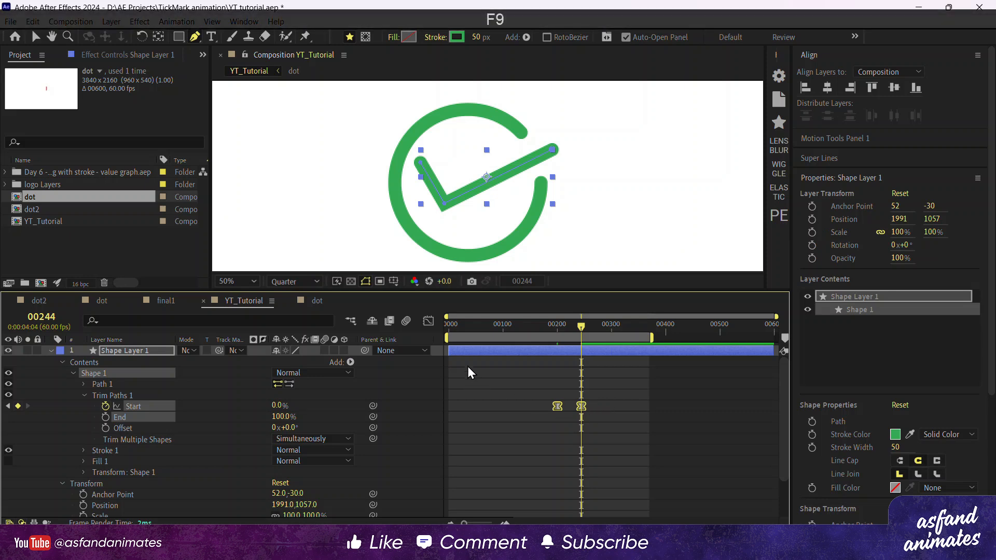
{"action": "left_click", "coordinate": [429, 322]}
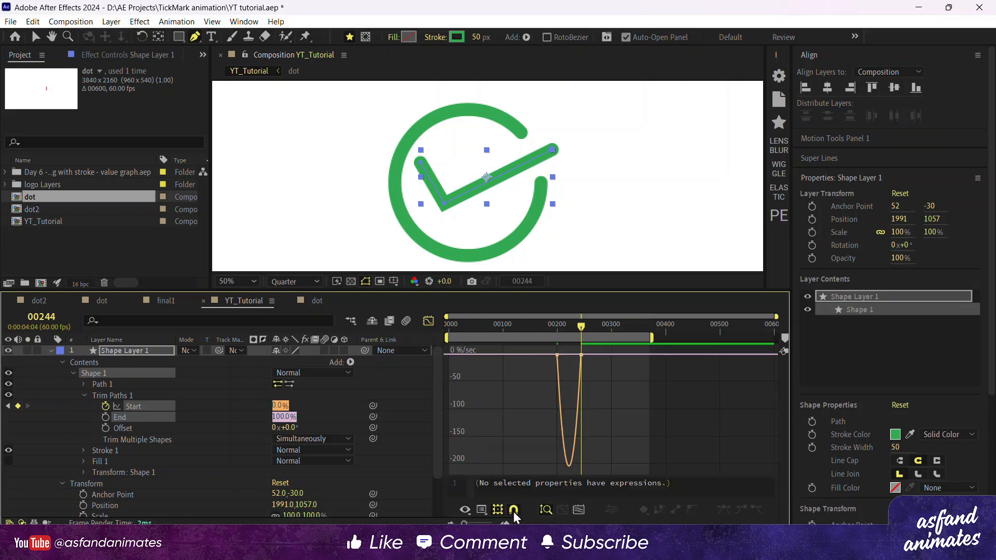
{"action": "left_click", "coordinate": [580, 509]}
{"action": "key", "text": "v"}
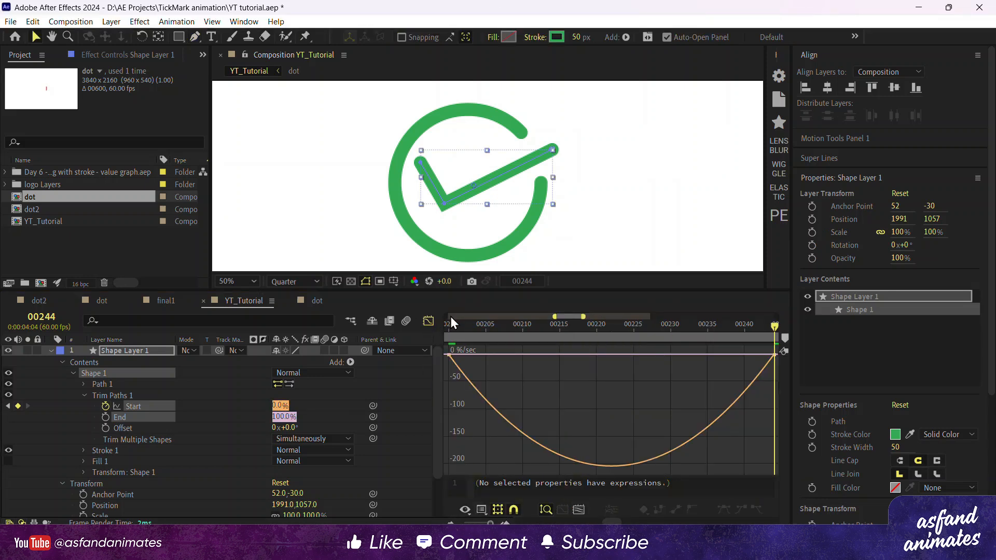
{"action": "left_click_drag", "start_coordinate": [462, 348], "coordinate": [437, 366]}
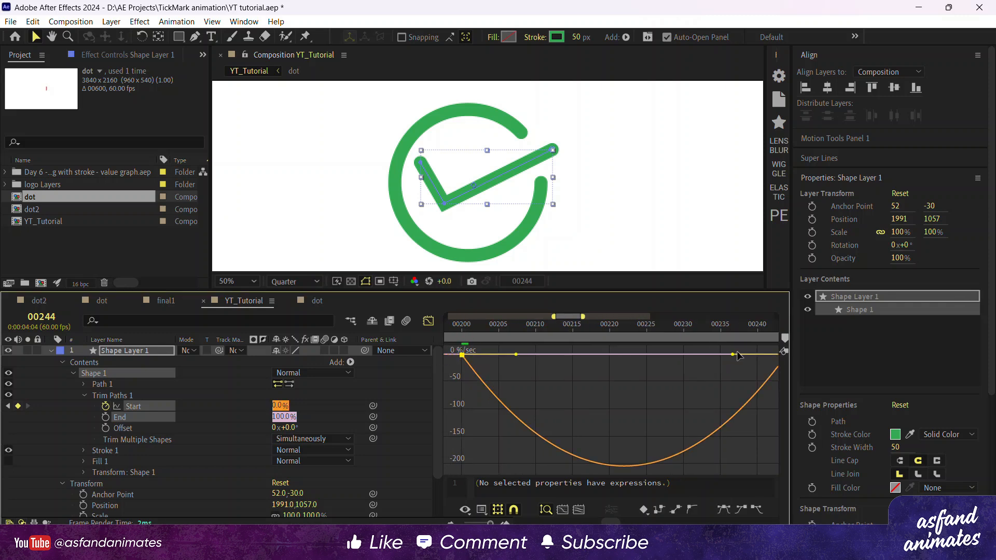
{"action": "left_click_drag", "start_coordinate": [733, 358], "coordinate": [624, 354]}
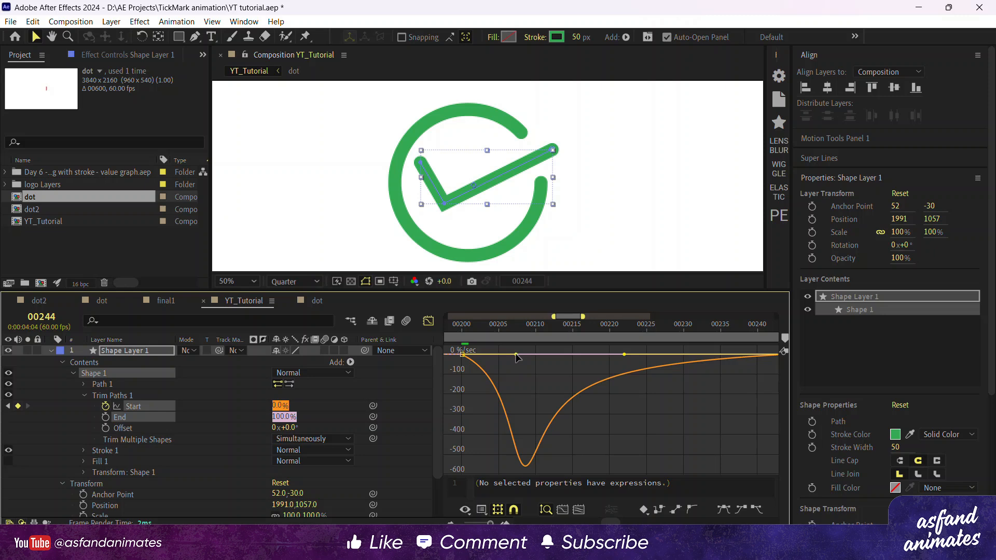
{"action": "left_click_drag", "start_coordinate": [516, 355], "coordinate": [490, 353]}
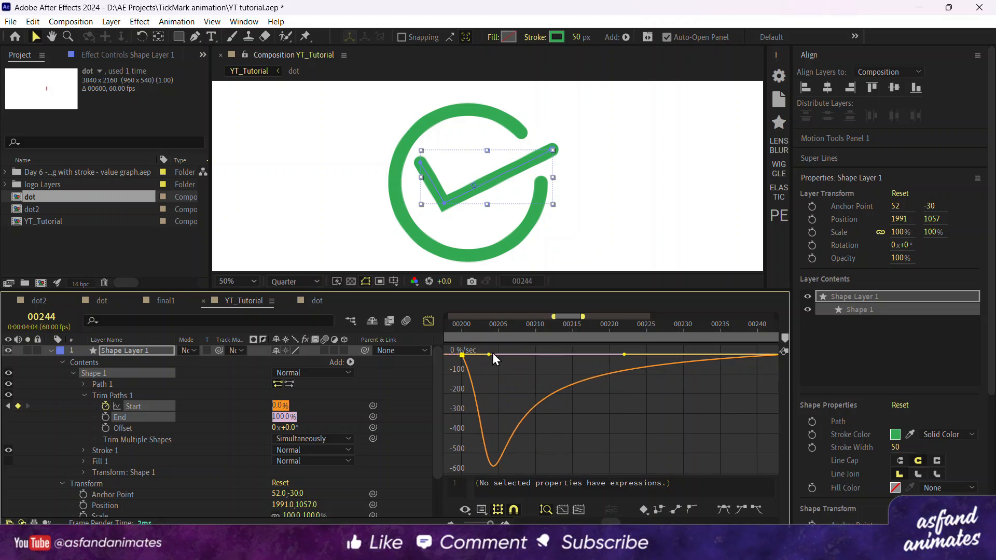
{"action": "left_click", "coordinate": [428, 322]}
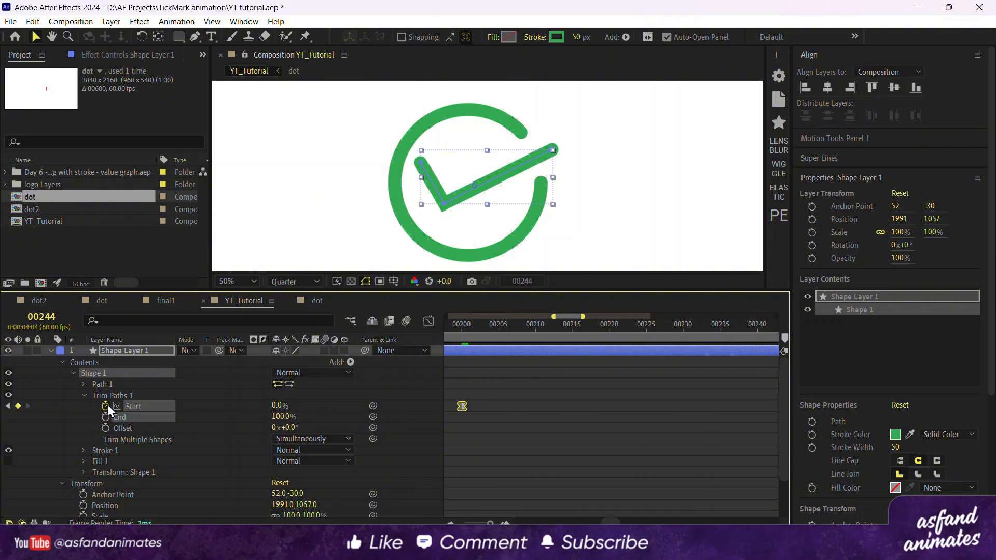
- Add a Stroke Width keyframe to the tick layer on frame 200
{"action": "left_click", "coordinate": [51, 351]}
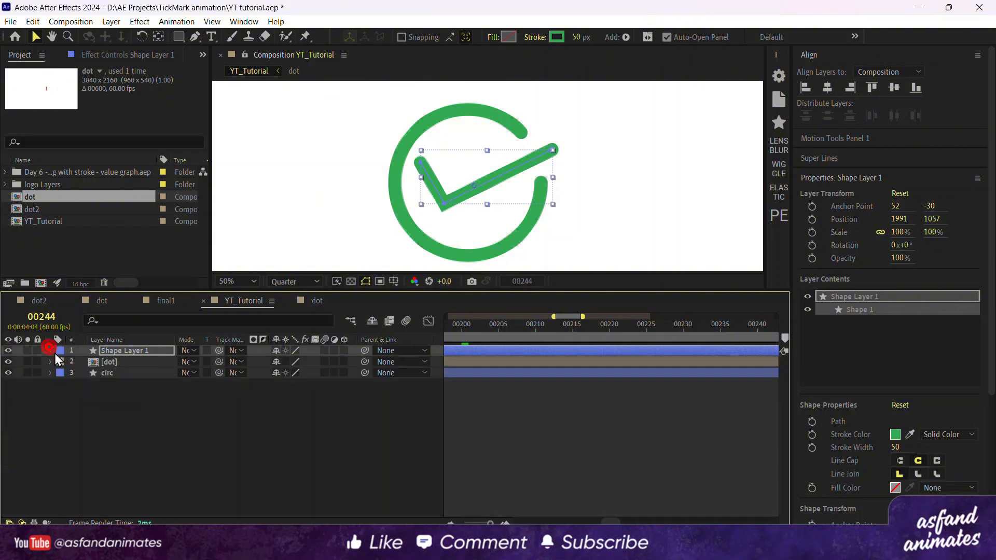
{"action": "left_click", "coordinate": [135, 397]}
{"action": "left_click", "coordinate": [128, 351]}
{"action": "key", "text": "u"}
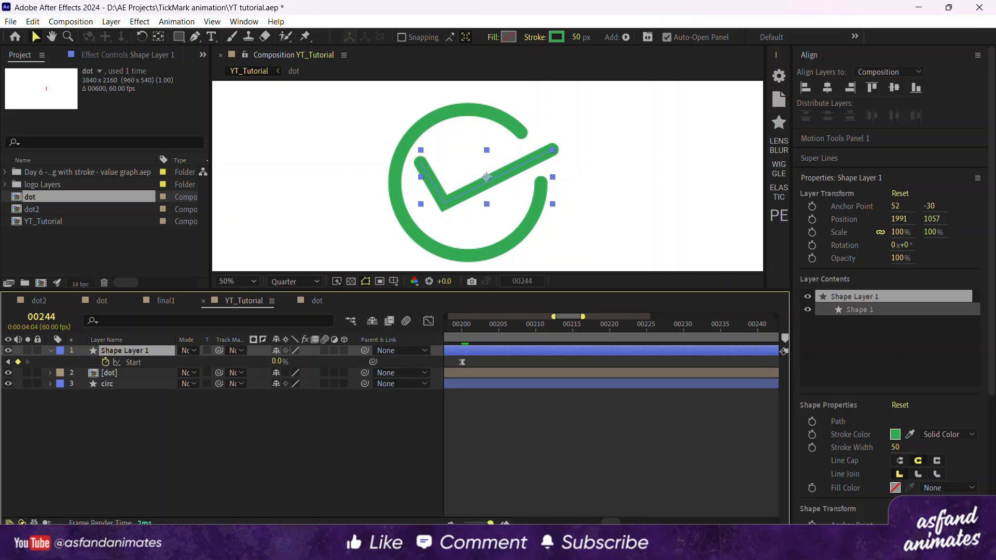
{"action": "left_click_drag", "start_coordinate": [489, 523], "coordinate": [475, 523]}
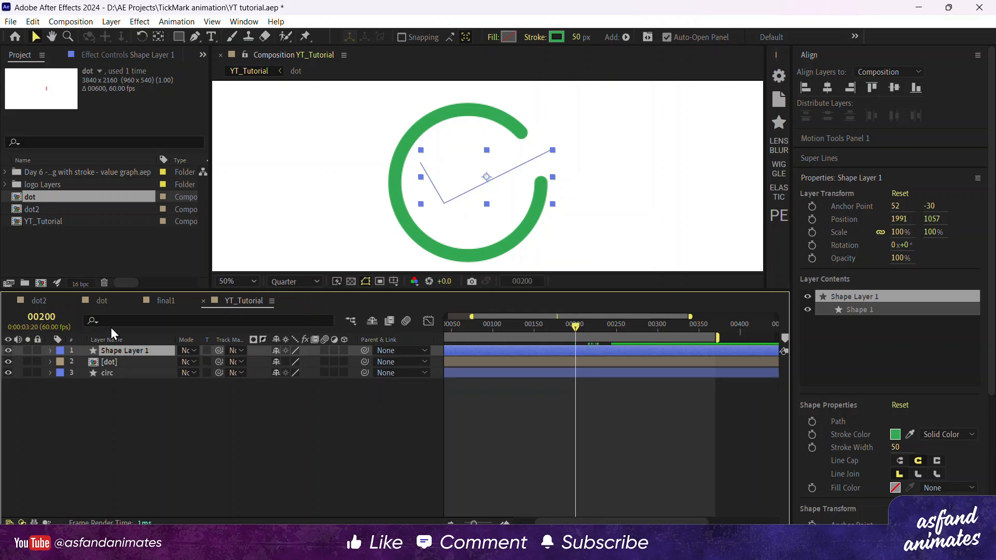
{"action": "left_click", "coordinate": [119, 319]}
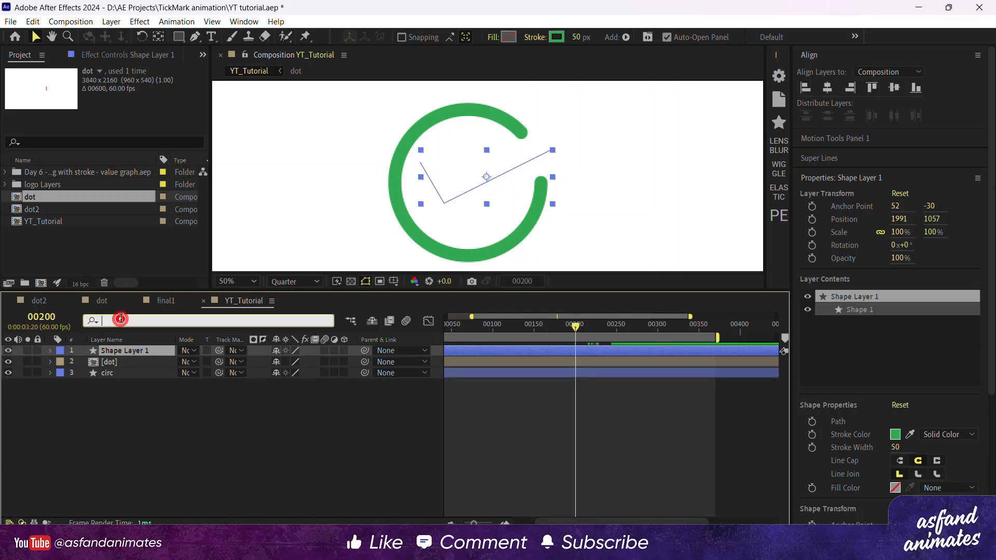
{"action": "type", "text": "stroke"}
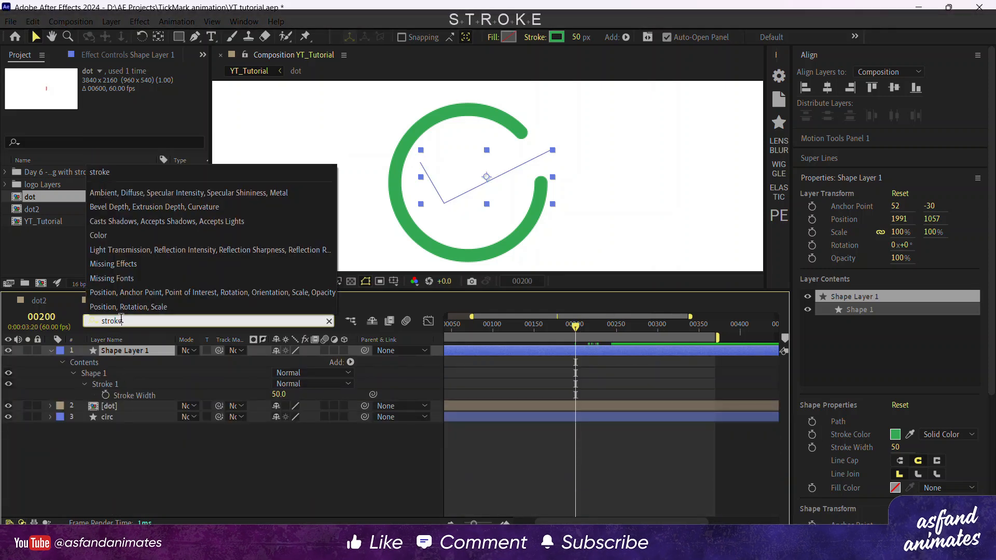
{"action": "left_click", "coordinate": [105, 395]}
- Keyframe the tick's Stroke Width at 50 on frame 244, in line with the last Start keyframe
{"action": "key", "text": "u"}
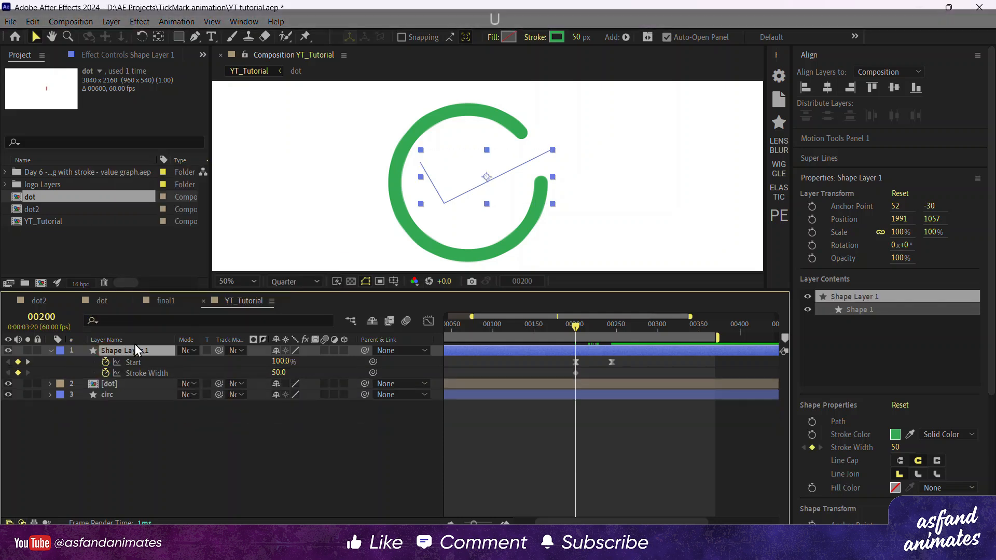
{"action": "left_click_drag", "start_coordinate": [576, 330], "coordinate": [612, 328]}
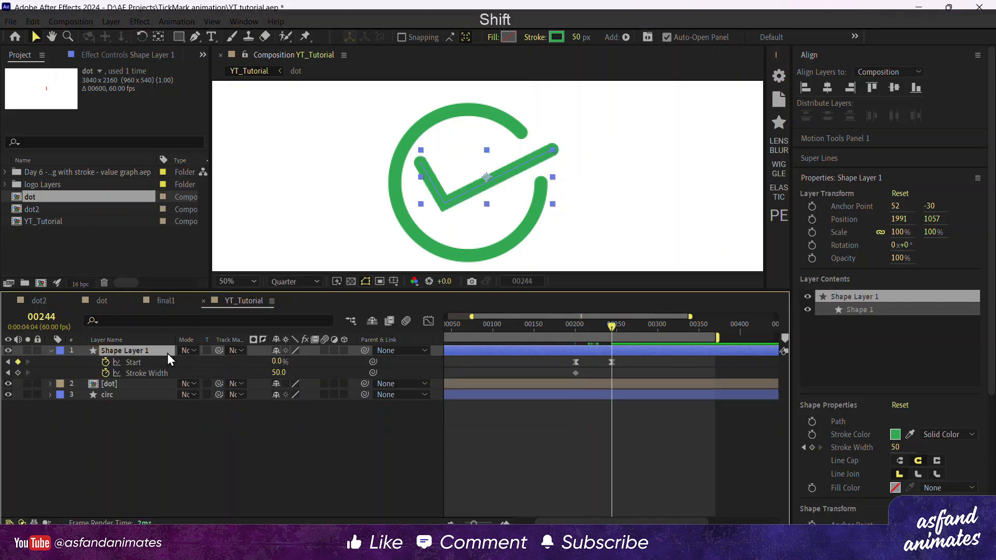
{"action": "left_click", "coordinate": [17, 373]}
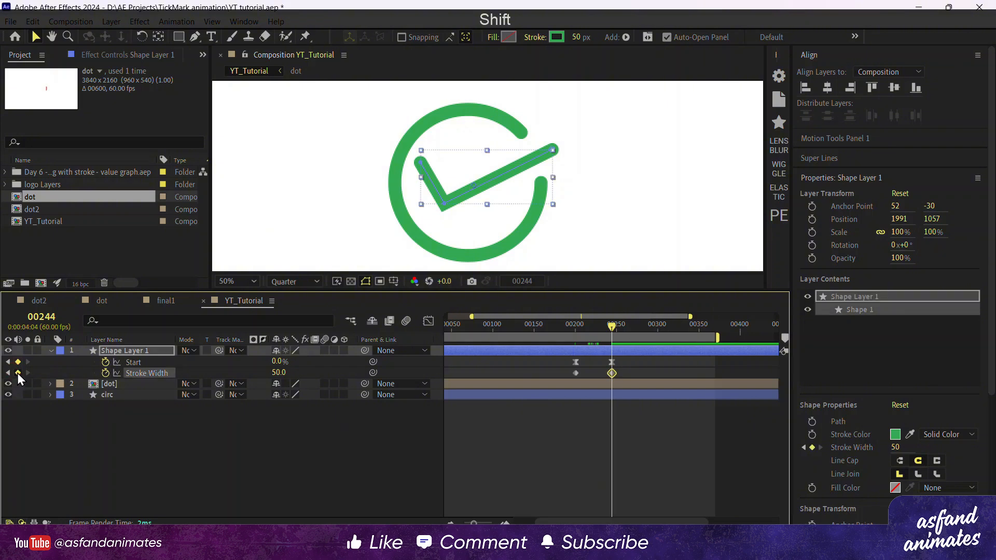
- Set the tick's Stroke Width keyframe on frame 200 to 200
{"action": "left_click", "coordinate": [574, 326]}
{"action": "left_click", "coordinate": [280, 373]}
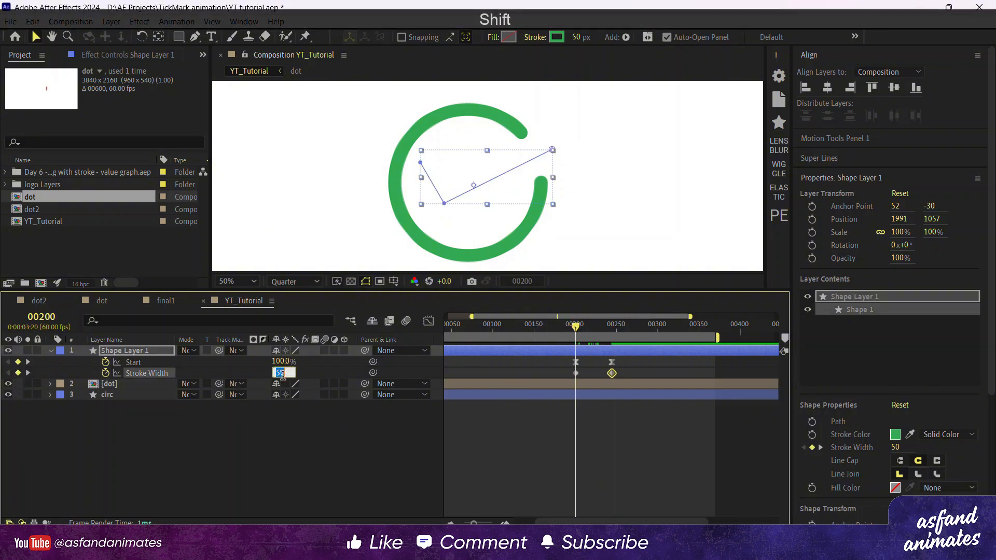
{"action": "type", "text": "200"}
{"action": "key", "text": "Return"}
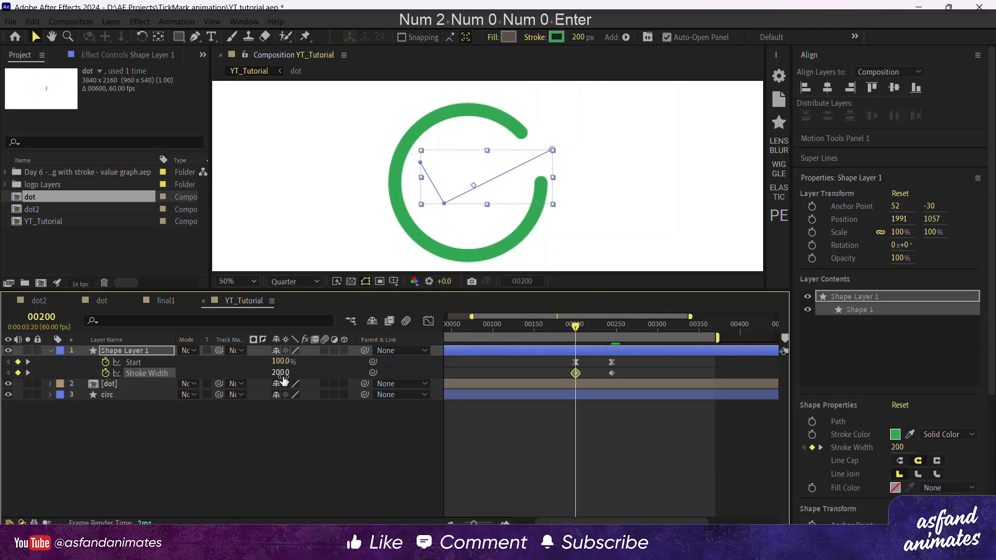
- Easy-ease the Stroke Width keyframes and give them the Start keyframes' easing with EaseCopy, checking the speed graph
{"action": "mouse_move", "coordinate": [623, 374]}
{"action": "left_mouse_down"}
{"action": "mouse_move", "coordinate": [566, 381]}
{"action": "mouse_move", "coordinate": [570, 367]}
{"action": "mouse_move", "coordinate": [560, 366]}
{"action": "left_mouse_up"}
{"action": "key", "text": "F9"}
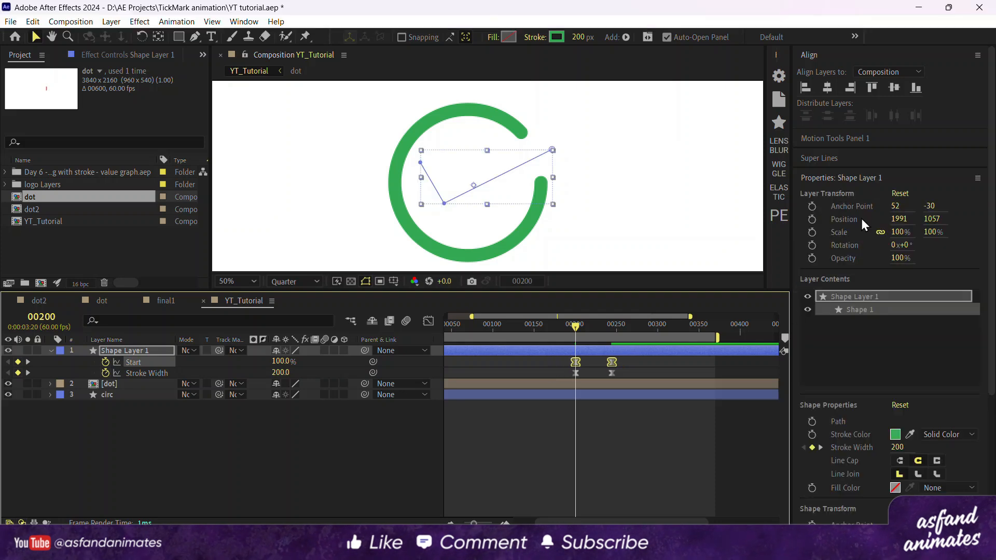
{"action": "left_click", "coordinate": [857, 179]}
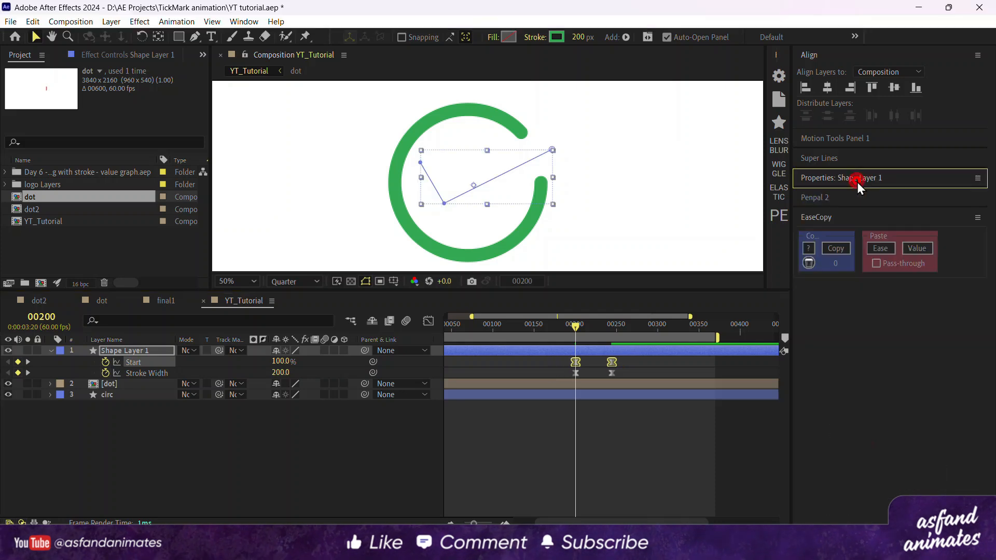
{"action": "left_click", "coordinate": [835, 249]}
{"action": "left_click_drag", "start_coordinate": [617, 374], "coordinate": [565, 380]}
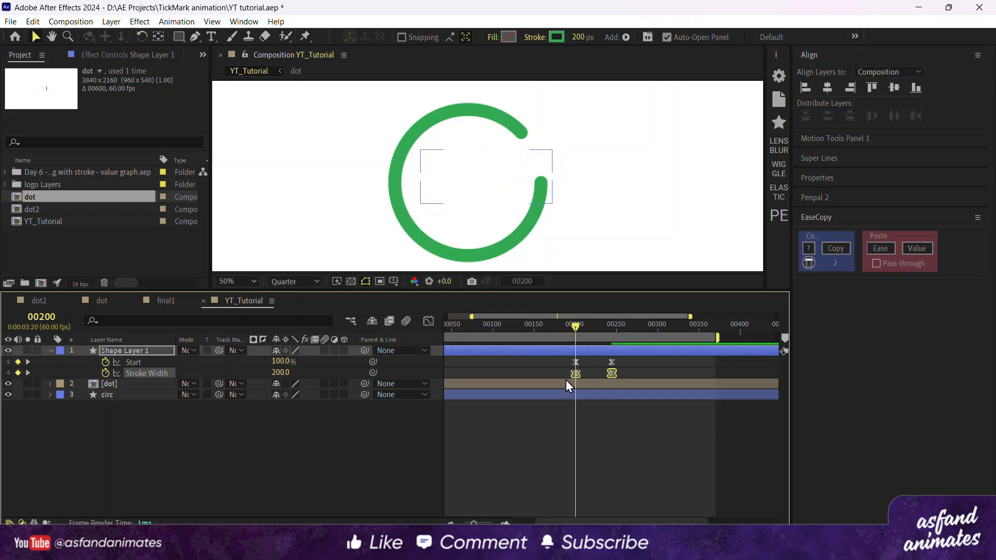
{"action": "left_click", "coordinate": [877, 247]}
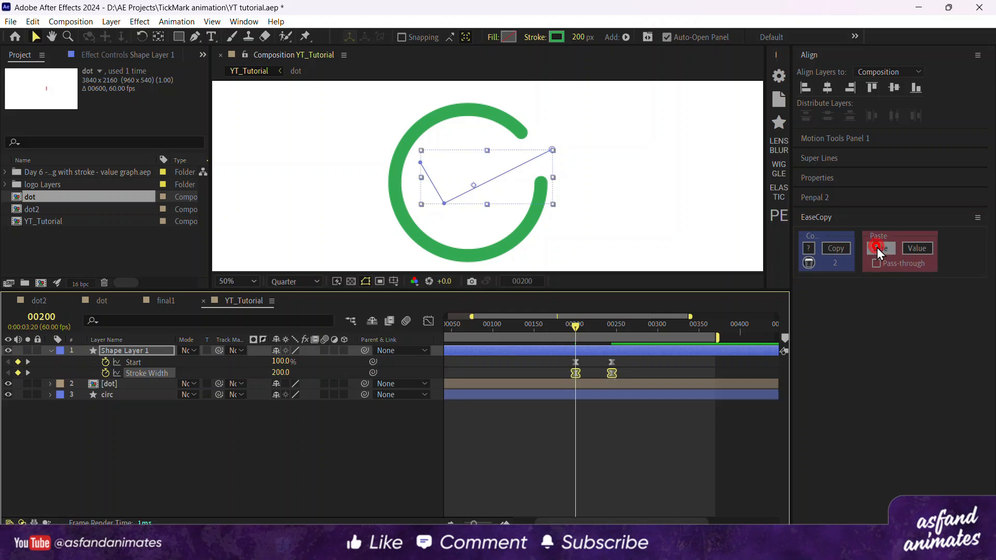
{"action": "left_click", "coordinate": [429, 321]}
{"action": "left_click", "coordinate": [430, 323]}
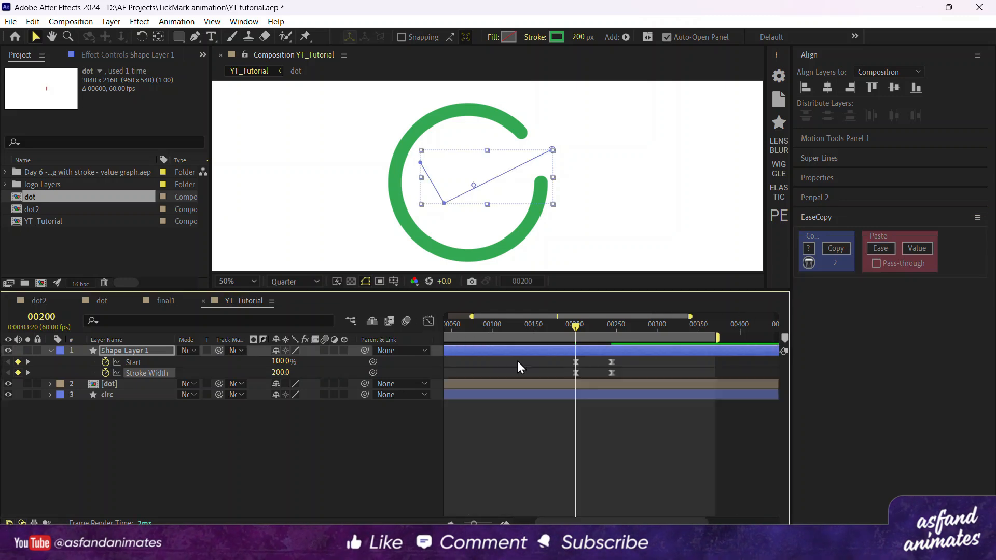
- Add a Path keyframe to the tick's Path 1 on frame 200
{"action": "mouse_move", "coordinate": [513, 326]}
{"action": "left_mouse_down"}
{"action": "mouse_move", "coordinate": [637, 326]}
{"action": "mouse_move", "coordinate": [549, 335]}
{"action": "mouse_move", "coordinate": [605, 330]}
{"action": "mouse_move", "coordinate": [576, 331]}
{"action": "left_mouse_up"}
{"action": "left_click", "coordinate": [133, 350]}
{"action": "left_click", "coordinate": [146, 322]}
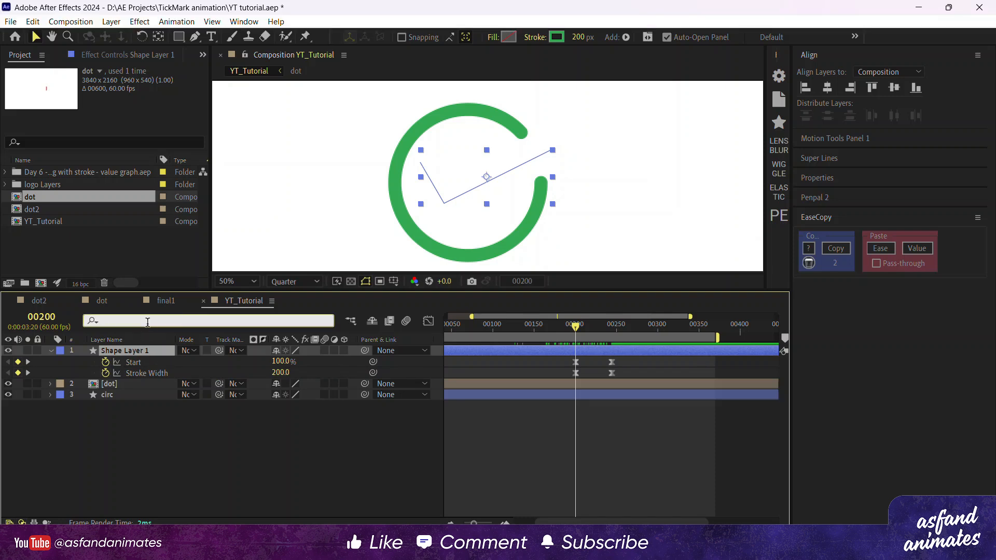
{"action": "type", "text": "pat"}
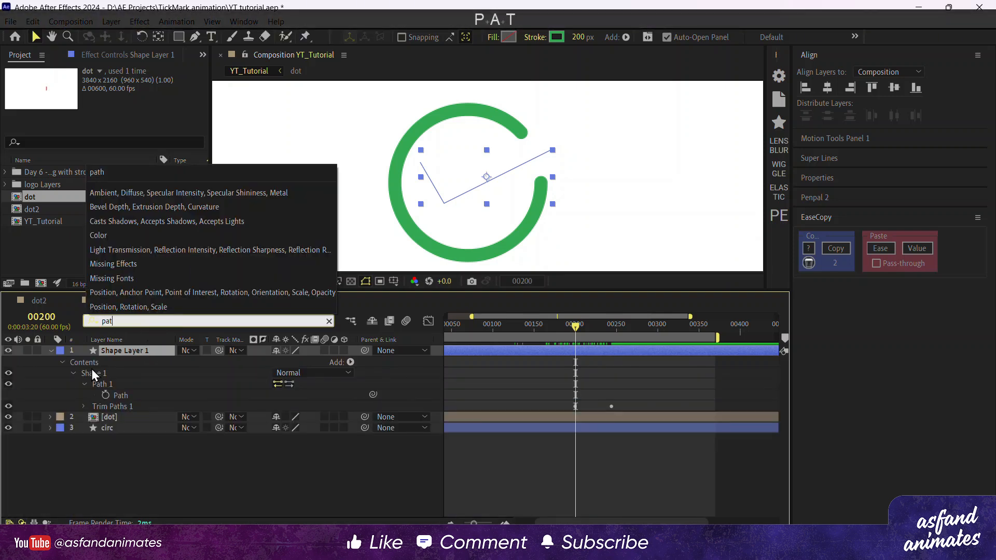
{"action": "left_click", "coordinate": [105, 396]}
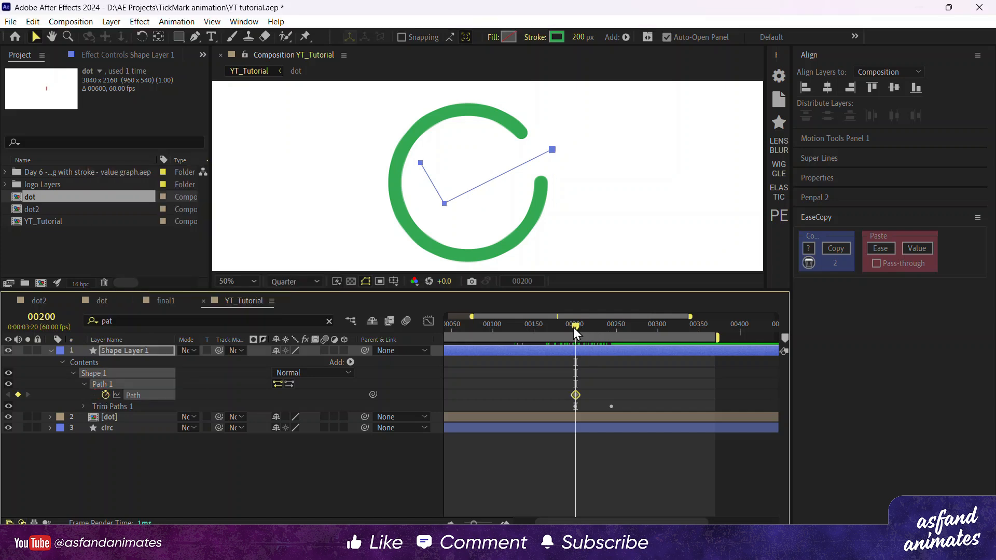
- Add a second keyframe for the tick's Path on frame 244, aligned with the other end keyframes
{"action": "left_click_drag", "start_coordinate": [576, 332], "coordinate": [615, 327]}
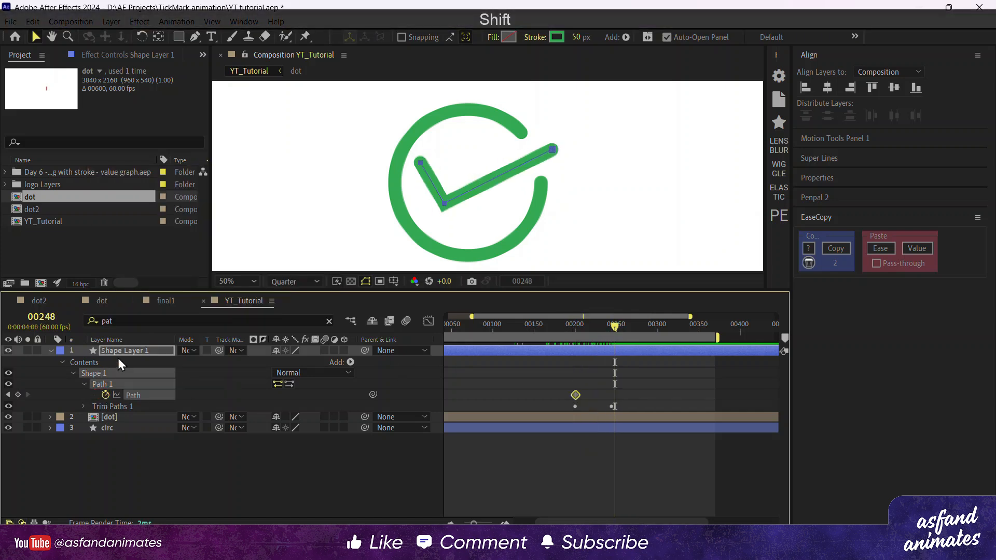
{"action": "left_click", "coordinate": [127, 350]}
{"action": "key", "text": "u"}
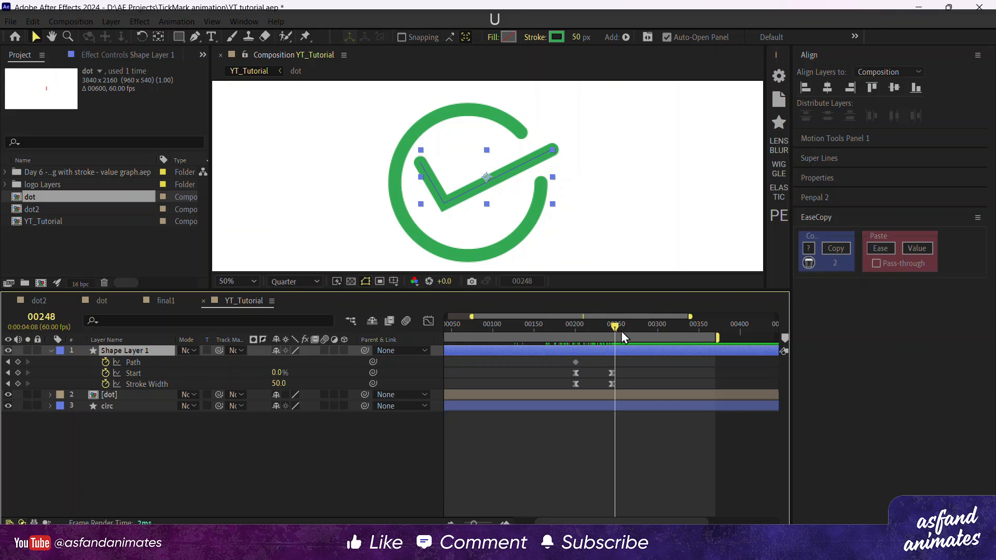
{"action": "left_click_drag", "start_coordinate": [615, 328], "coordinate": [612, 328]}
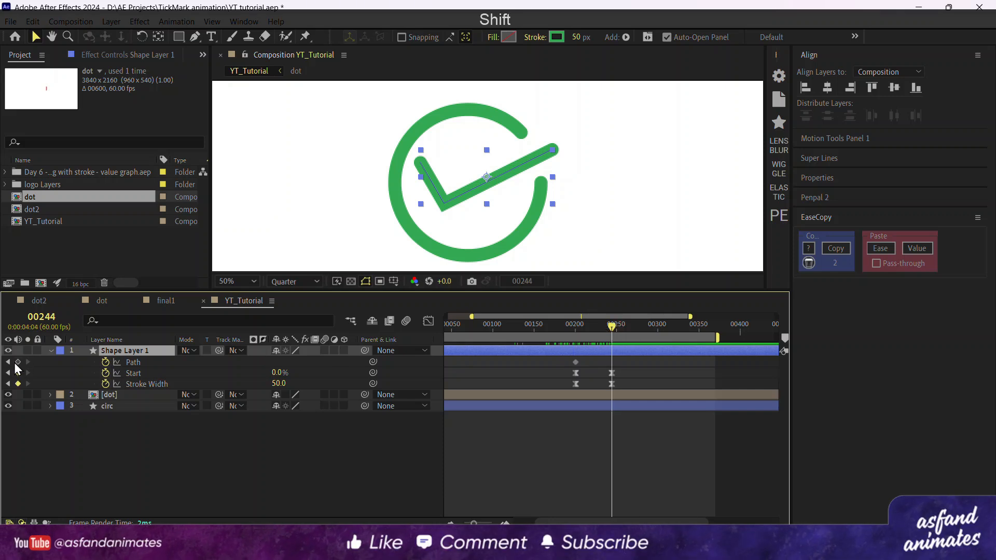
{"action": "left_click", "coordinate": [18, 362]}
- Shift all Path, Start and Stroke Width keyframes of the tick earlier so they begin on frame 178
{"action": "mouse_move", "coordinate": [612, 327]}
{"action": "left_mouse_down"}
{"action": "mouse_move", "coordinate": [550, 334]}
{"action": "mouse_move", "coordinate": [558, 334]}
{"action": "left_mouse_up"}
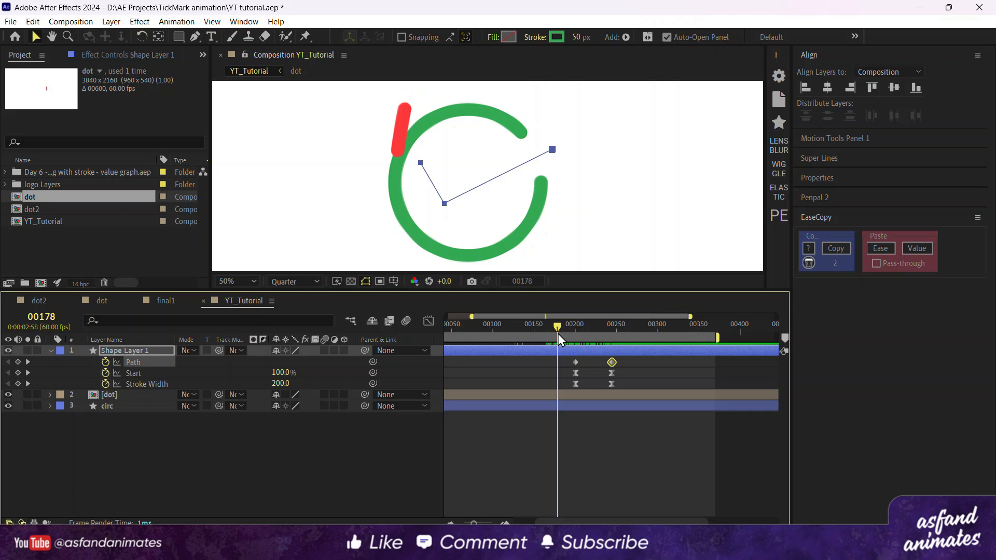
{"action": "mouse_move", "coordinate": [624, 360]}
{"action": "left_mouse_down"}
{"action": "mouse_move", "coordinate": [580, 390]}
{"action": "mouse_move", "coordinate": [565, 388]}
{"action": "left_mouse_up"}
{"action": "left_click", "coordinate": [605, 434]}
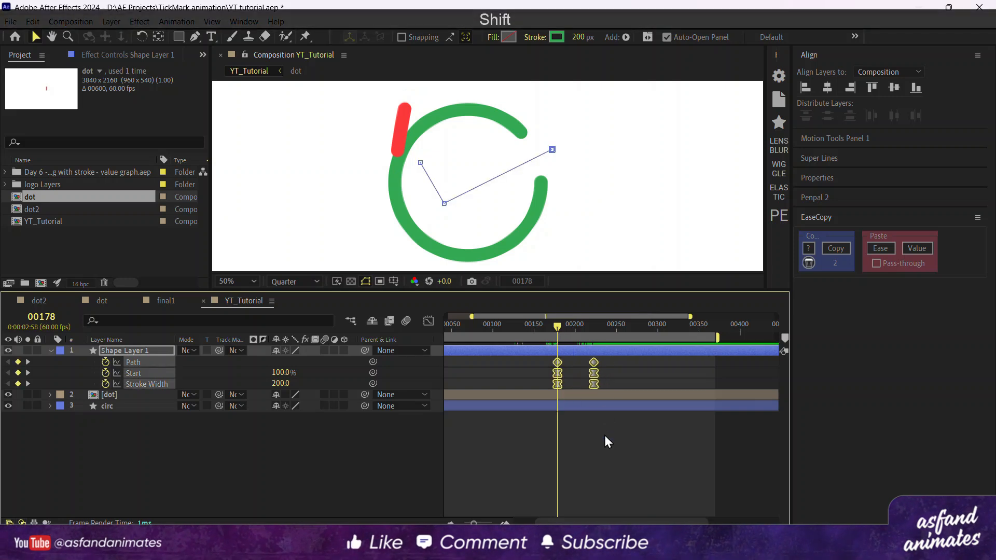
- On the tick's Path keyframe at frame 178, move the path's start point down to the lower end of the red stroke
{"action": "left_click", "coordinate": [557, 361]}
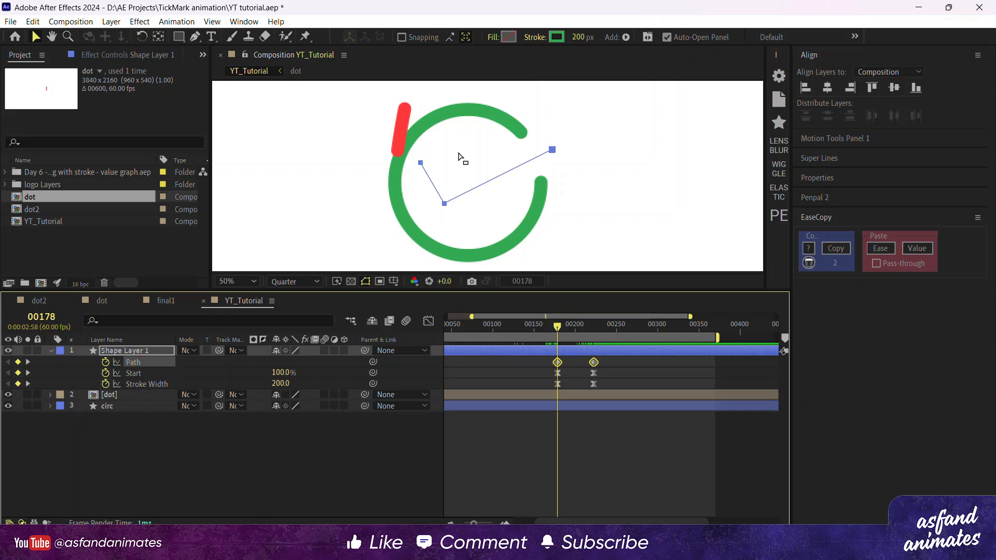
{"action": "mouse_move", "coordinate": [423, 161]}
{"action": "left_mouse_down"}
{"action": "mouse_move", "coordinate": [423, 151]}
{"action": "mouse_move", "coordinate": [413, 173]}
{"action": "left_mouse_up"}
{"action": "key", "text": "ctrl+z"}
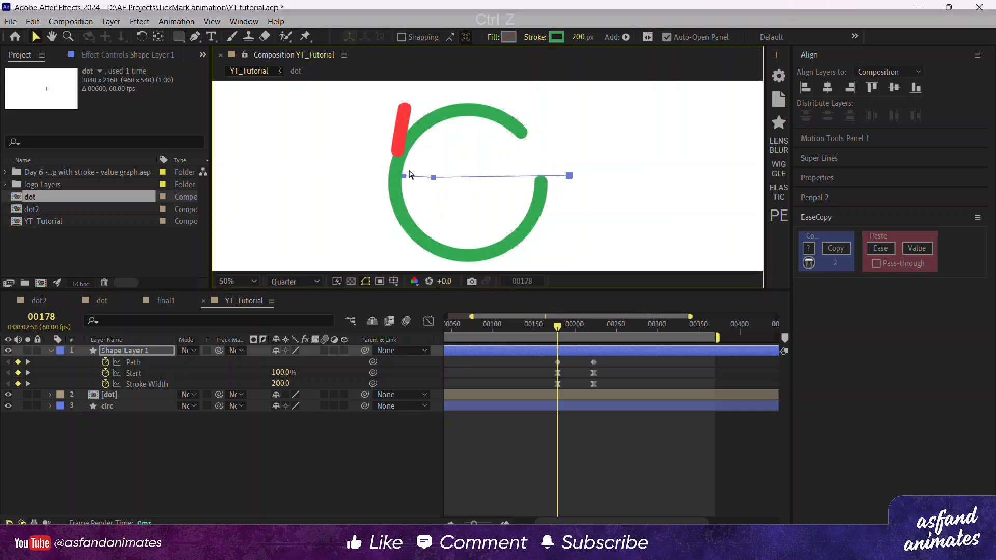
{"action": "left_click_drag", "start_coordinate": [434, 138], "coordinate": [400, 161]}
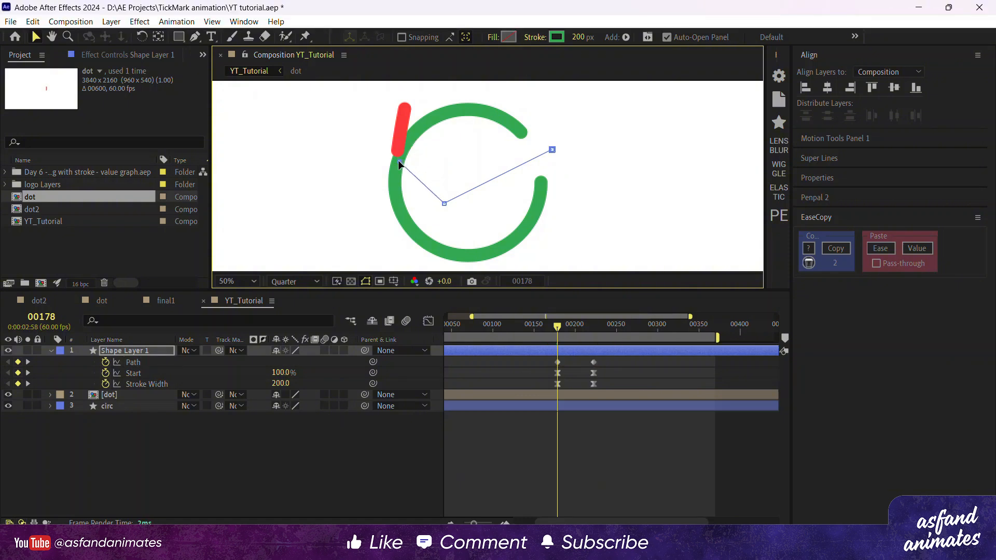
- Convert the tick's lower corner to a smooth point and bend the path's start to follow the green ring's curve
{"action": "left_click_drag", "start_coordinate": [195, 37], "coordinate": [222, 82]}
{"action": "left_click", "coordinate": [444, 203]}
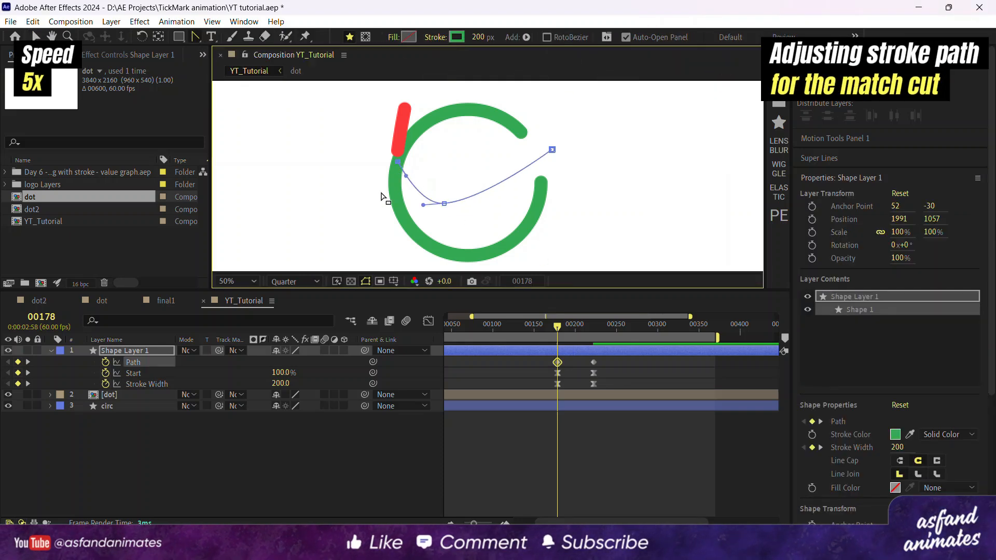
{"action": "left_click_drag", "start_coordinate": [398, 162], "coordinate": [391, 192]}
{"action": "left_click_drag", "start_coordinate": [422, 204], "coordinate": [417, 213]}
{"action": "key", "text": "ctrl+z"}
{"action": "key", "text": "ctrl+z"}
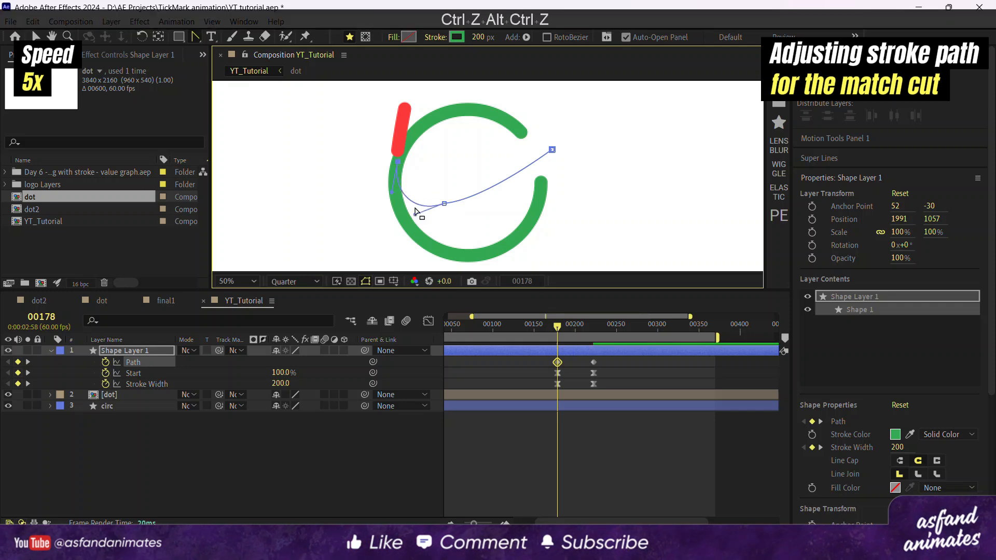
{"action": "left_click_drag", "start_coordinate": [484, 200], "coordinate": [484, 186]}
- Easy-ease both Path keyframes of the tick and preview the transition from the red stroke
{"action": "mouse_move", "coordinate": [558, 325]}
{"action": "left_mouse_down"}
{"action": "mouse_move", "coordinate": [577, 319]}
{"action": "mouse_move", "coordinate": [558, 325]}
{"action": "left_mouse_up"}
{"action": "left_click_drag", "start_coordinate": [604, 359], "coordinate": [546, 364]}
{"action": "key", "text": "F9"}
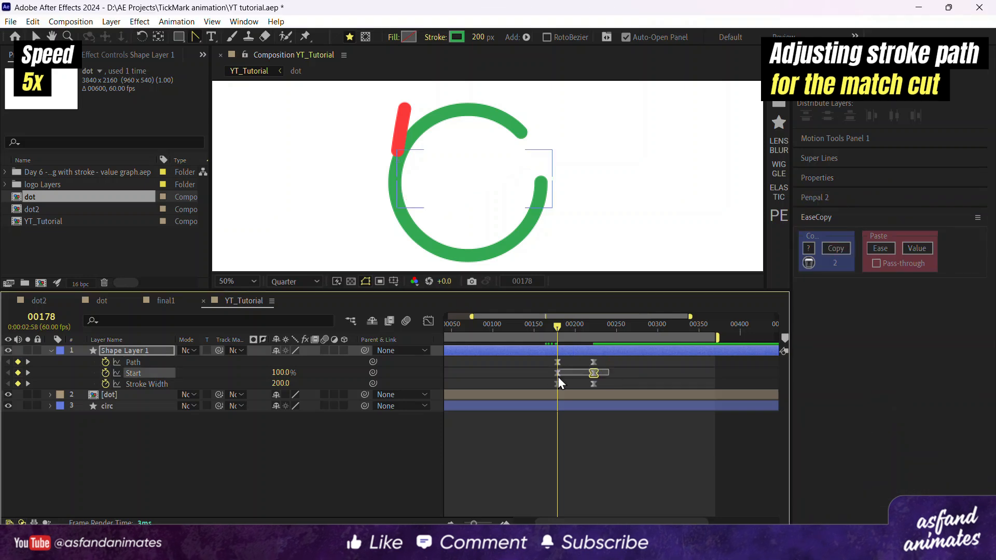
{"action": "mouse_move", "coordinate": [558, 325]}
{"action": "left_mouse_down"}
{"action": "mouse_move", "coordinate": [577, 322]}
{"action": "mouse_move", "coordinate": [542, 335]}
{"action": "left_mouse_up"}
{"action": "key", "text": "space"}
{"action": "key", "text": "space"}
- Move the tick's end Path keyframe earlier to frame 188 and preview the match cut
{"action": "left_click_drag", "start_coordinate": [593, 362], "coordinate": [574, 364]}
{"action": "left_click_drag", "start_coordinate": [585, 326], "coordinate": [562, 329]}
{"action": "key", "text": "ctrl+shift+Right"}
{"action": "key", "text": "equal"}
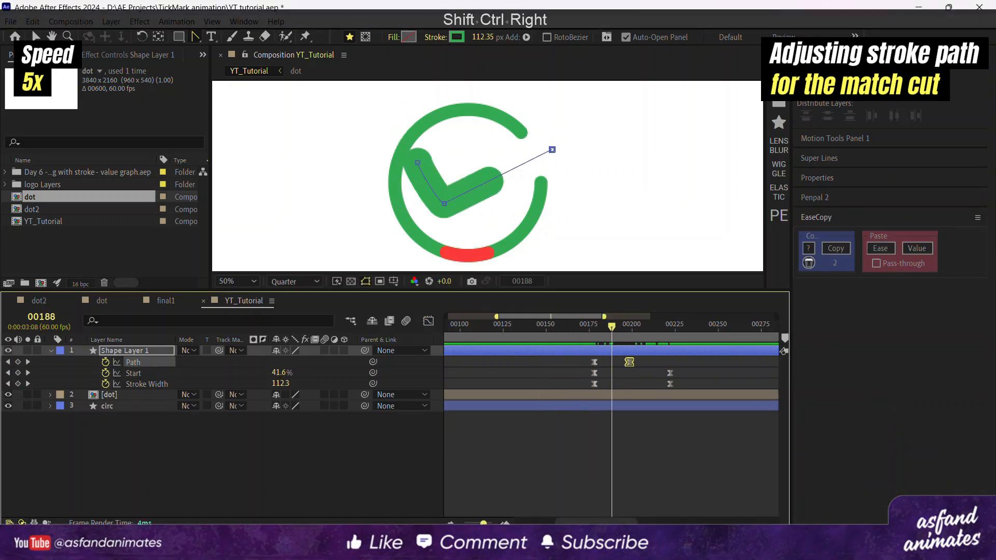
{"action": "left_click_drag", "start_coordinate": [630, 362], "coordinate": [611, 362]}
{"action": "left_click", "coordinate": [581, 324]}
{"action": "key", "text": "space"}
{"action": "key", "text": "space"}
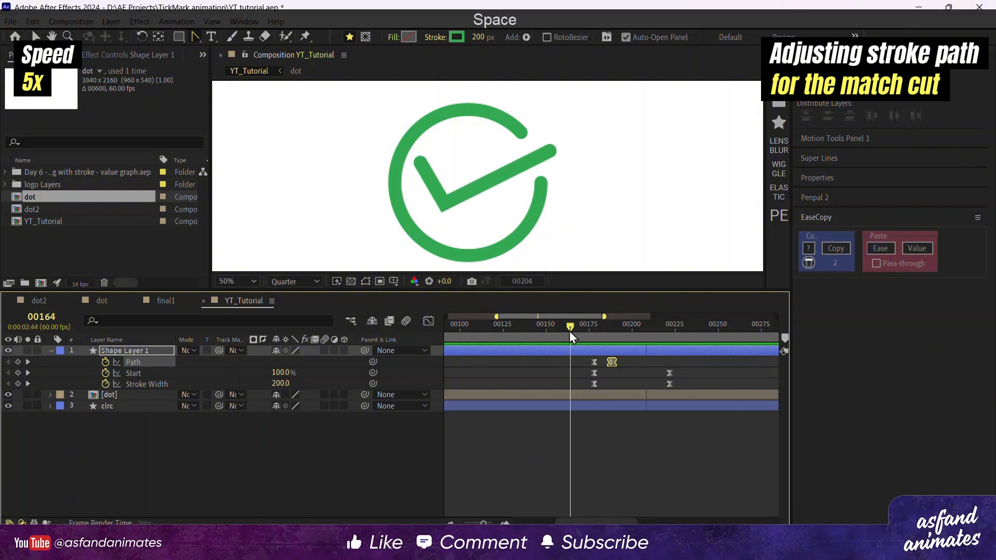
- Move the tick's end Stroke Width keyframe earlier to about frame 185, preview the timing and save the project
{"action": "left_click_drag", "start_coordinate": [670, 384], "coordinate": [606, 384]}
{"action": "left_click", "coordinate": [591, 329]}
{"action": "key", "text": "space"}
{"action": "key", "text": "space"}
{"action": "left_click", "coordinate": [586, 325]}
{"action": "key", "text": "ctrl+s"}
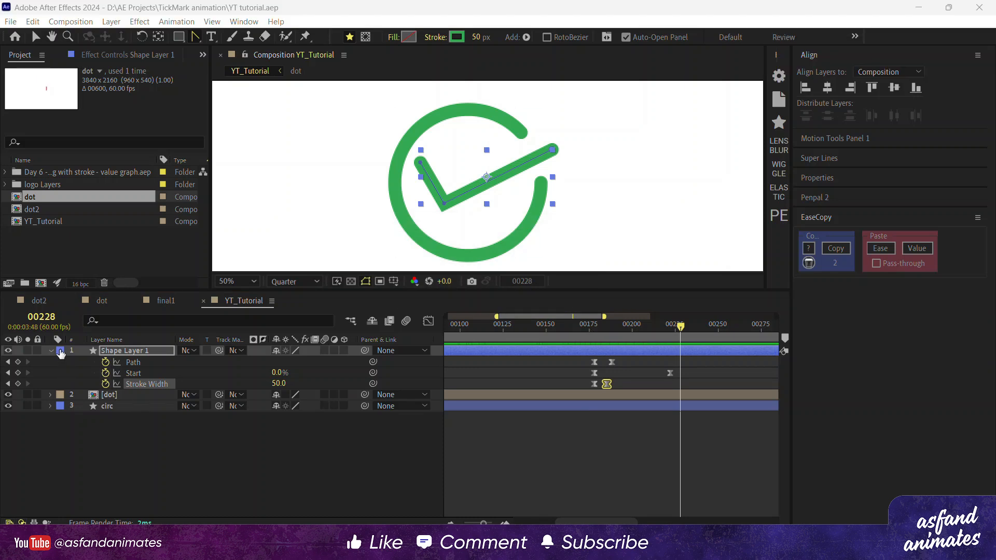
- Collapse the tick's shape layer and duplicate the dot precomp layer three times
{"action": "left_click", "coordinate": [51, 350]}
{"action": "left_click", "coordinate": [107, 380]}
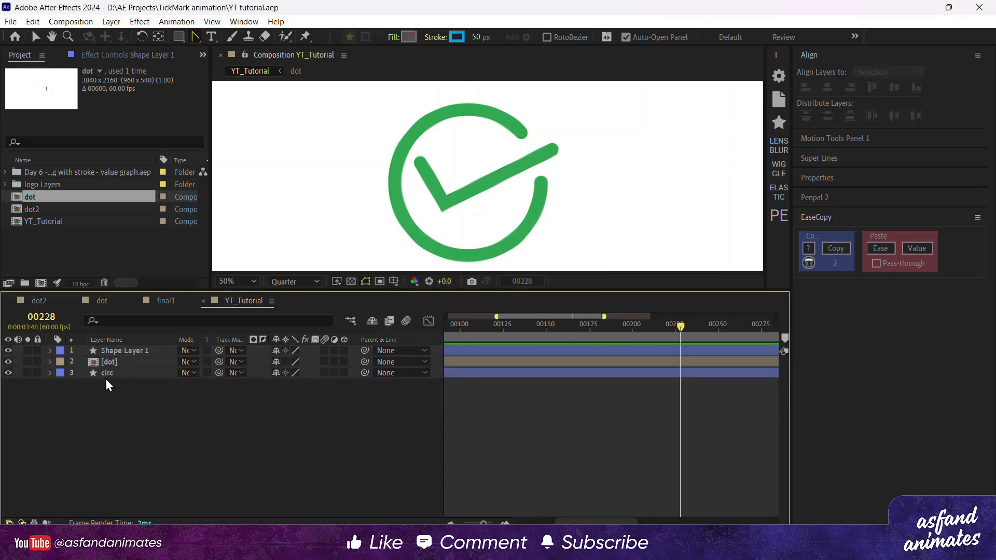
{"action": "left_click", "coordinate": [111, 363]}
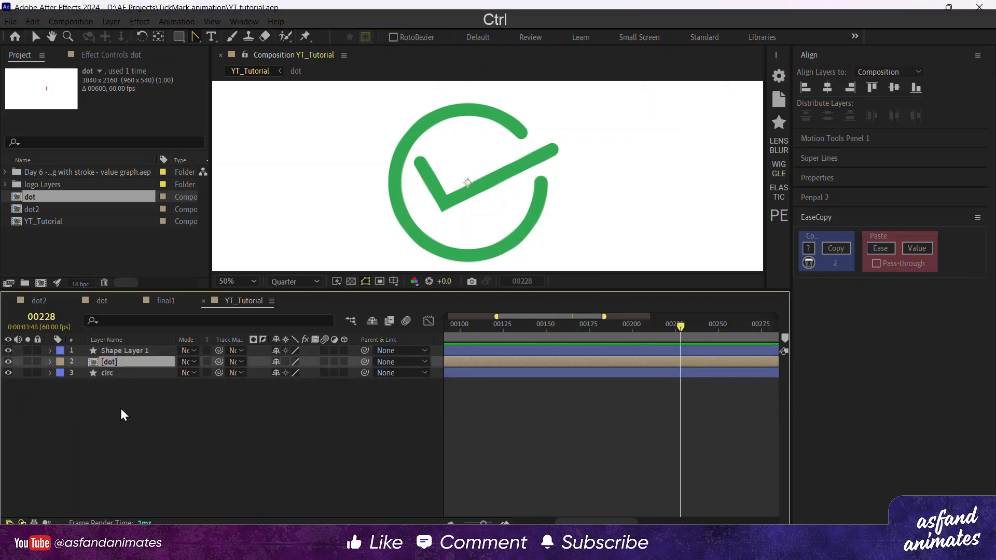
{"action": "key", "text": "ctrl+d"}
{"action": "key", "text": "ctrl+d"}
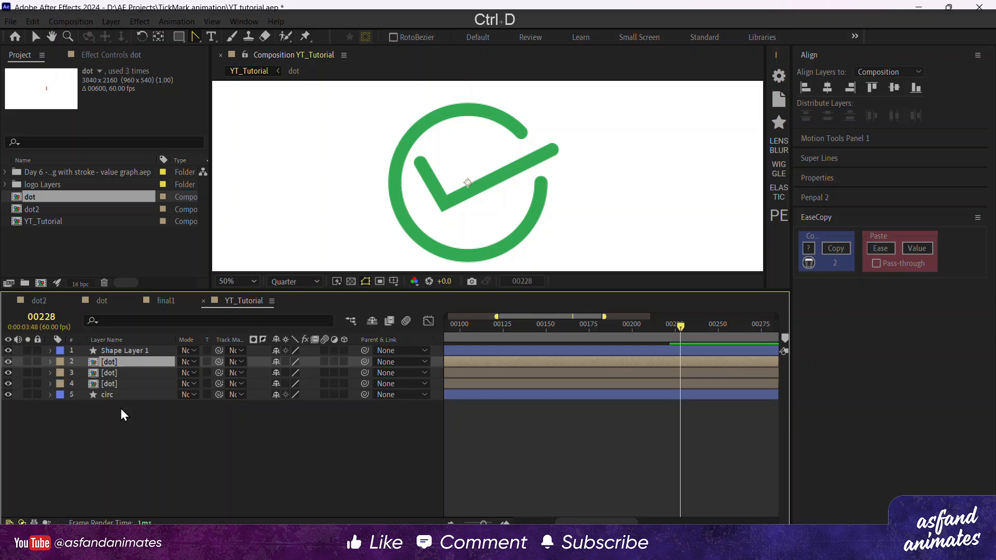
{"action": "key", "text": "ctrl+d"}
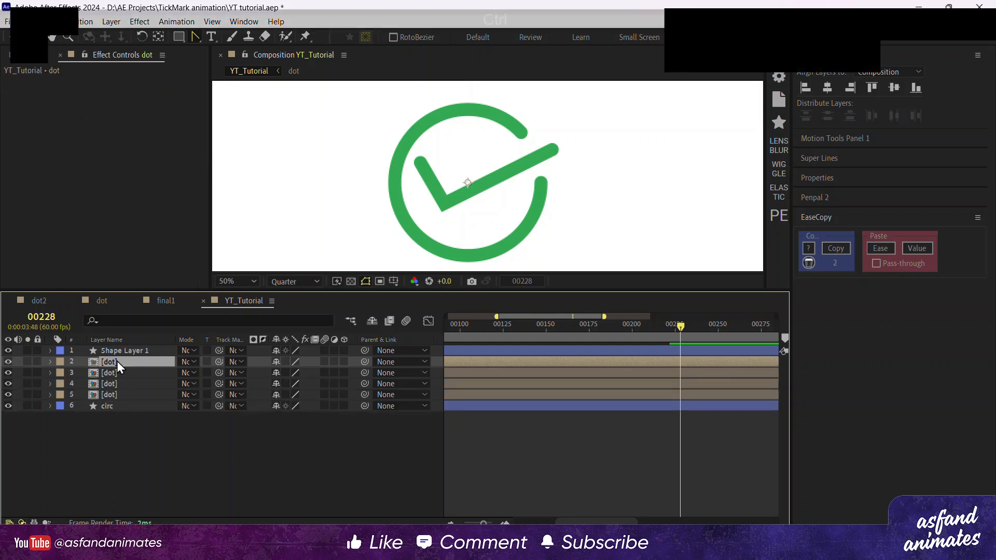
{"action": "key", "text": "ctrl+space"}
{"action": "type", "text": "fill"}
{"action": "key", "text": "Return"}
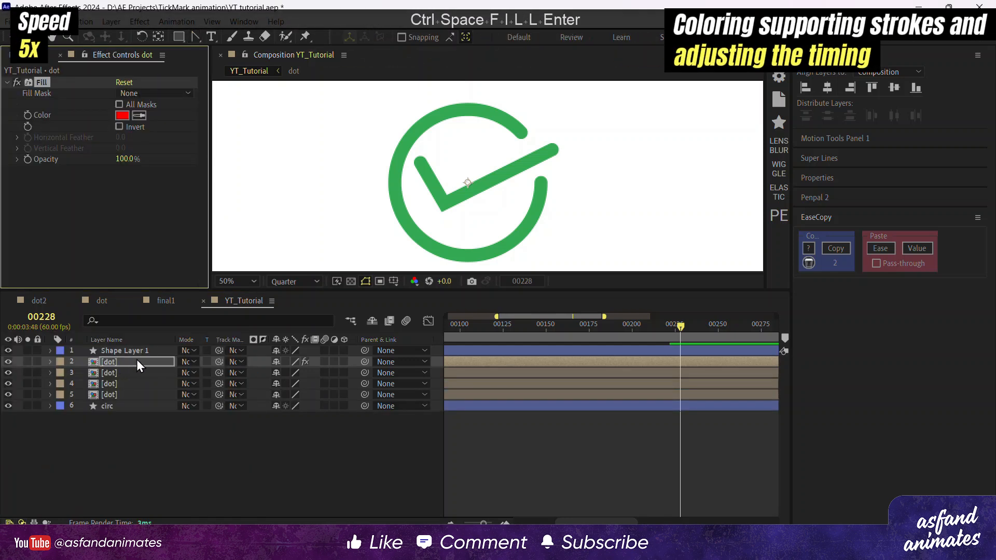
{"action": "key", "text": "ctrl+z"}
{"action": "left_click", "coordinate": [117, 372]}
{"action": "type", "text": "fill"}
{"action": "key", "text": "Return"}
{"action": "key", "text": "ctrl+z"}
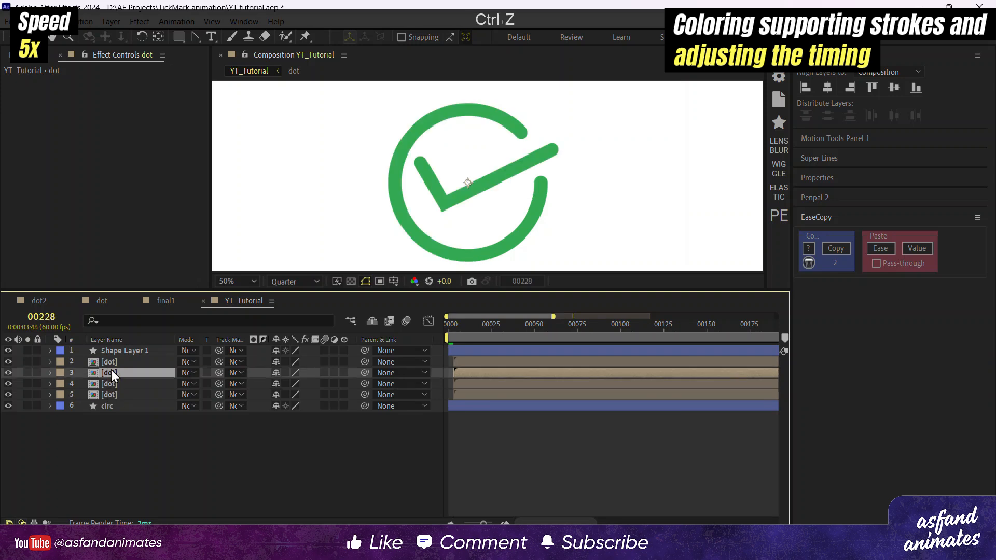
- Add a Fill effect to dot layer 3 and copy it to dot layers 4 and 5
{"action": "key", "text": "ctrl+space"}
{"action": "type", "text": "fill"}
{"action": "key", "text": "Return"}
{"action": "key", "text": "ctrl+c"}
{"action": "left_click", "coordinate": [109, 384]}
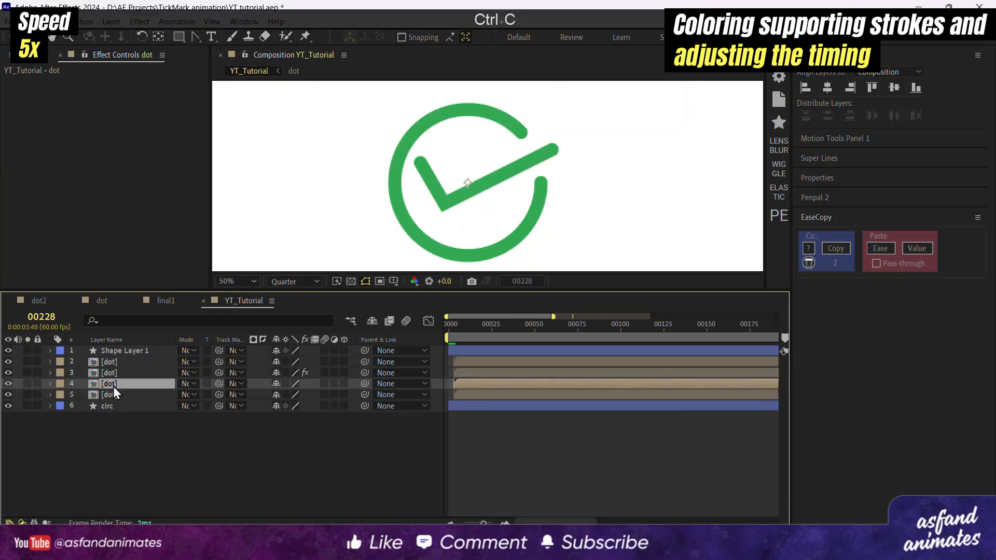
{"action": "key", "text": "ctrl+v"}
{"action": "left_click", "coordinate": [108, 395]}
{"action": "key", "text": "ctrl+v"}
- Set the Fill colour of dot layer 3 to blue
{"action": "left_click", "coordinate": [110, 372]}
{"action": "left_click", "coordinate": [123, 116]}
{"action": "left_click", "coordinate": [466, 394]}
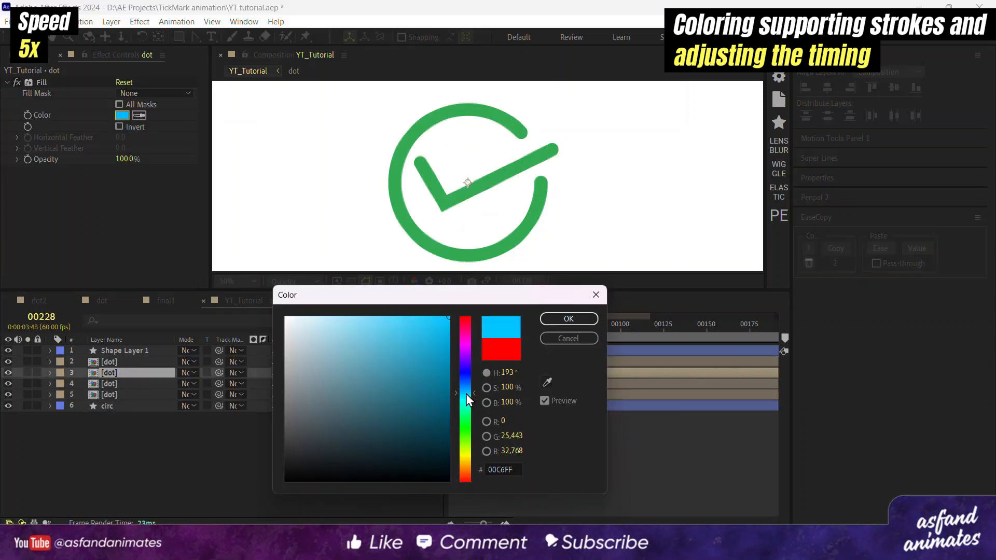
{"action": "left_click_drag", "start_coordinate": [447, 353], "coordinate": [454, 340]}
{"action": "left_click", "coordinate": [569, 319]}
- Set the Fill colour of dot layer 4 to orange and of dot layer 5 to yellow
{"action": "left_click", "coordinate": [110, 384]}
{"action": "left_click", "coordinate": [122, 115]}
{"action": "left_click_drag", "start_coordinate": [466, 475], "coordinate": [467, 441]}
{"action": "left_click", "coordinate": [569, 319]}
{"action": "left_click", "coordinate": [109, 394]}
{"action": "left_click", "coordinate": [122, 115]}
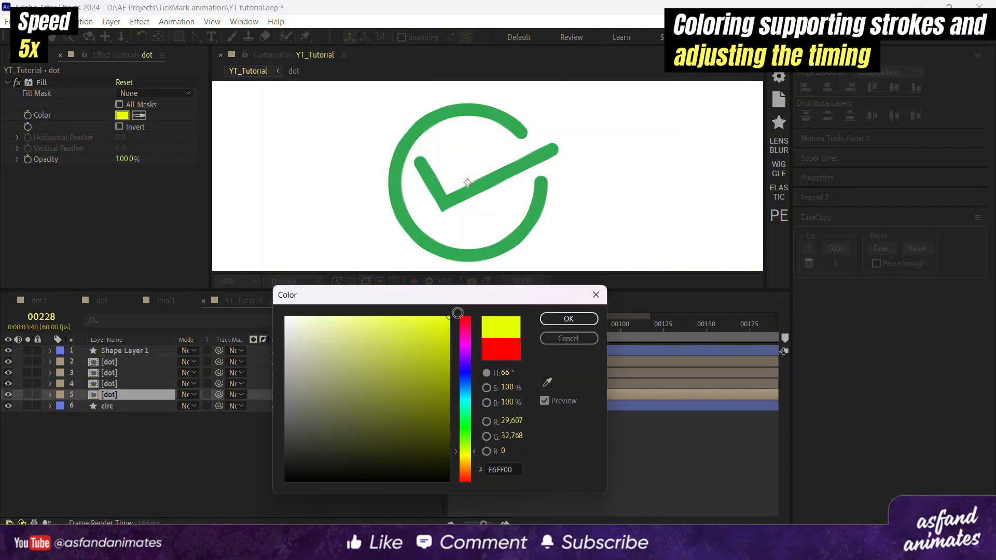
{"action": "left_click", "coordinate": [569, 318]}
- Offset the start times of the dot layers by a few frames each and fit the whole composition in the viewer
{"action": "key", "text": "space"}
{"action": "mouse_move", "coordinate": [459, 362]}
{"action": "left_mouse_down"}
{"action": "mouse_move", "coordinate": [460, 398]}
{"action": "mouse_move", "coordinate": [467, 362]}
{"action": "mouse_move", "coordinate": [467, 373]}
{"action": "left_mouse_up"}
{"action": "left_click_drag", "start_coordinate": [462, 384], "coordinate": [469, 373]}
{"action": "left_click_drag", "start_coordinate": [470, 363], "coordinate": [476, 362]}
{"action": "left_click_drag", "start_coordinate": [460, 326], "coordinate": [538, 347]}
{"action": "left_click", "coordinate": [238, 281]}
{"action": "left_click", "coordinate": [244, 310]}
- Stack the dot layers as orange, yellow, blue and red from first to last, and stagger their start times so the segments trail each other
{"action": "left_click", "coordinate": [109, 394]}
{"action": "left_click_drag", "start_coordinate": [109, 361], "coordinate": [111, 403]}
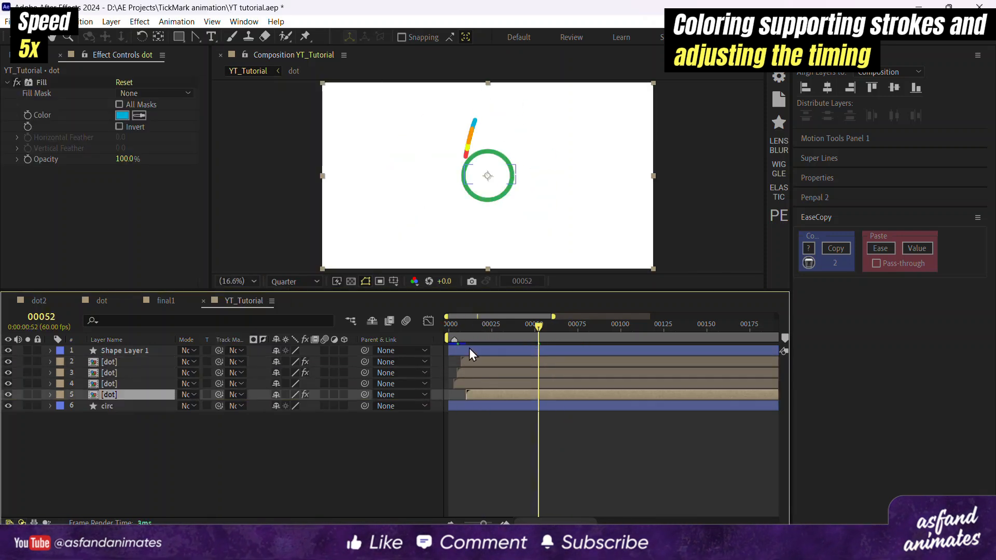
{"action": "left_click", "coordinate": [453, 329], "text": "shift"}
{"action": "left_click_drag", "start_coordinate": [480, 394], "coordinate": [496, 372]}
{"action": "left_click", "coordinate": [466, 382]}
{"action": "key", "text": "="}
{"action": "key", "text": "="}
{"action": "left_click", "coordinate": [496, 362]}
{"action": "key", "text": "space"}
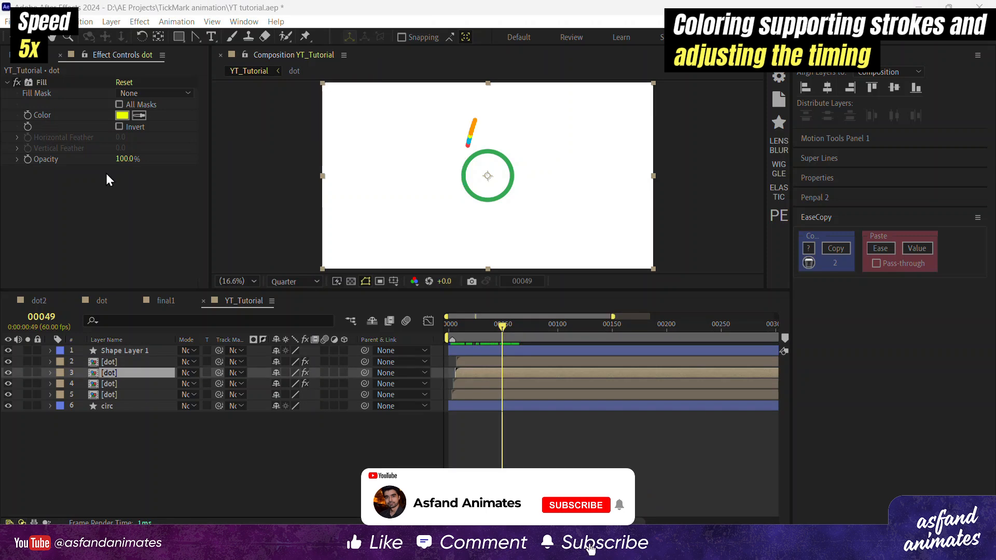
- Change the yellow dot layer's Fill colour to red
{"action": "left_click", "coordinate": [122, 115]}
{"action": "left_click_drag", "start_coordinate": [466, 332], "coordinate": [465, 307]}
{"action": "left_click", "coordinate": [569, 319]}
- Add a Fill effect to dot layer 5 and give it the green sampled from the ring
{"action": "left_click", "coordinate": [112, 394]}
{"action": "key", "text": "ctrl+space"}
{"action": "type", "text": "fil"}
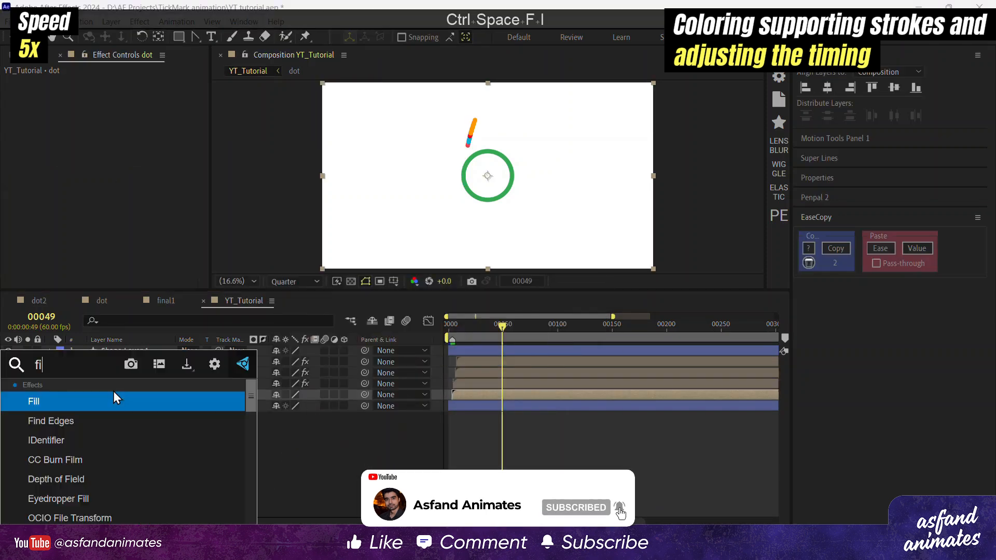
{"action": "key", "text": "Return"}
{"action": "left_click", "coordinate": [465, 183]}
- Change the orange dot layer's Fill to the ring's sampled green and preview the coloured strokes from the first frame
{"action": "left_click", "coordinate": [113, 362]}
{"action": "left_click", "coordinate": [139, 115]}
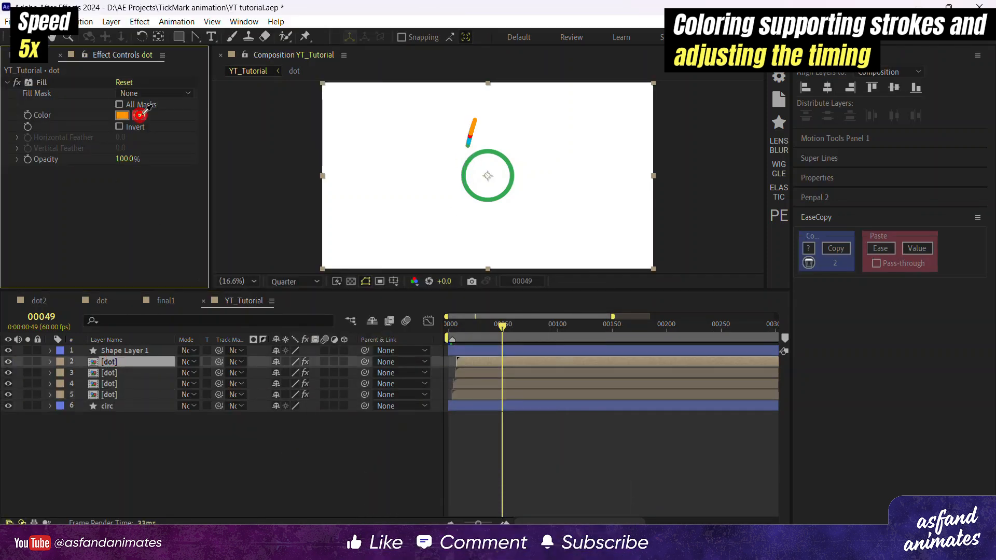
{"action": "left_click", "coordinate": [472, 157]}
{"action": "left_click", "coordinate": [447, 326]}
{"action": "key", "text": "space"}
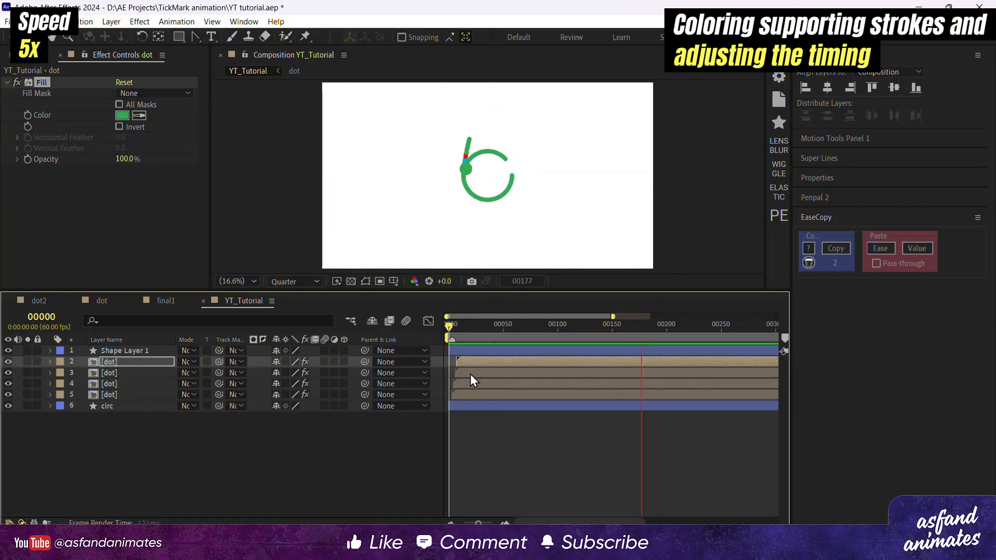
{"action": "key", "text": "space"}
{"action": "left_click_drag", "start_coordinate": [450, 326], "coordinate": [509, 319]}
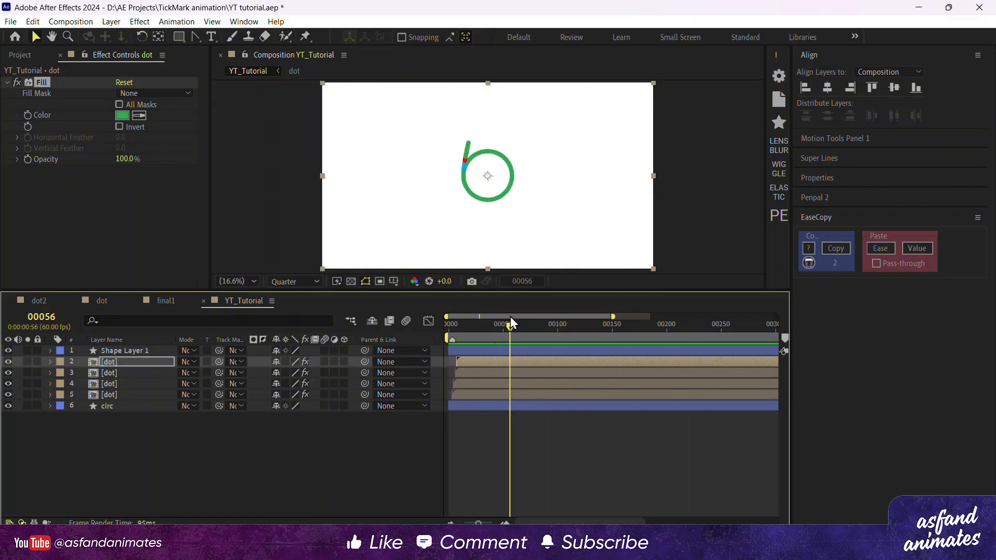
- Lock the YT_Tutorial composition viewer, scrub the dot precomp's timeline with it in view, and return to the YT_Tutorial timeline
{"action": "double_click", "coordinate": [120, 366]}
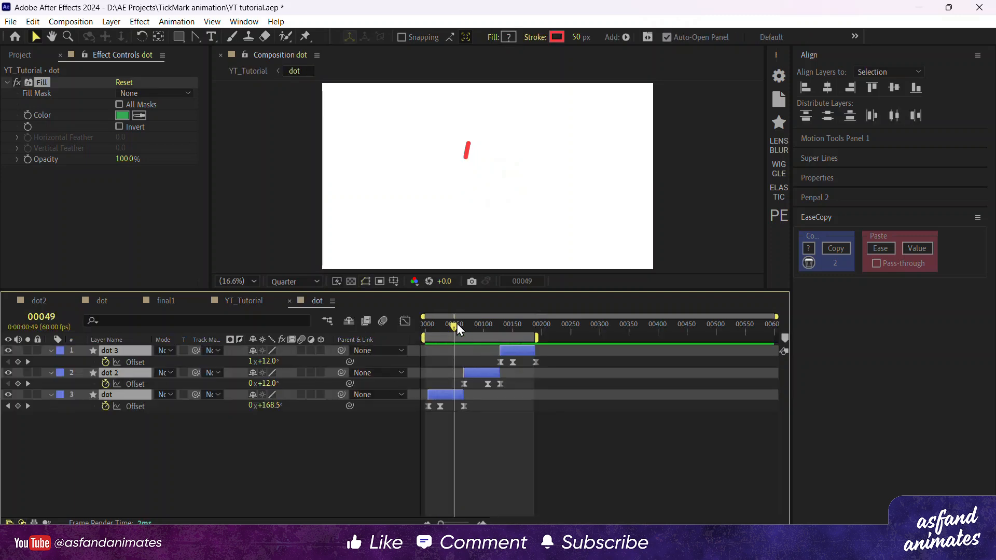
{"action": "left_click", "coordinate": [259, 307]}
{"action": "left_click", "coordinate": [246, 55]}
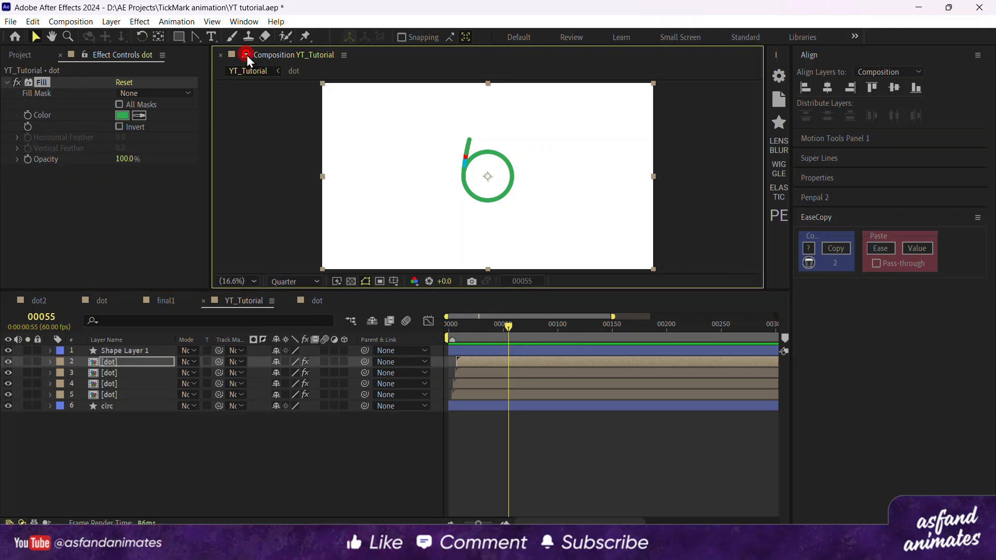
{"action": "left_click", "coordinate": [313, 301]}
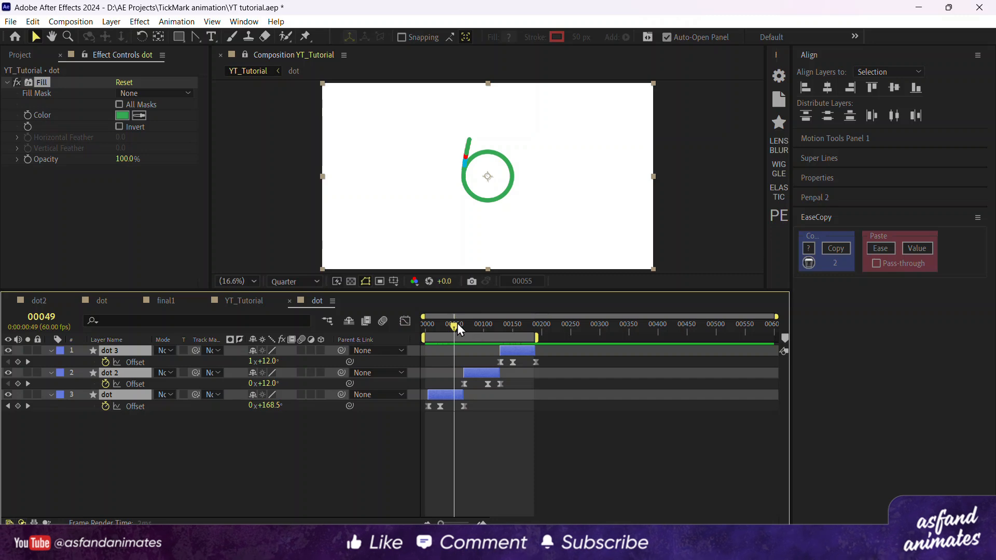
{"action": "mouse_move", "coordinate": [453, 327]}
{"action": "left_mouse_down"}
{"action": "mouse_move", "coordinate": [493, 328]}
{"action": "mouse_move", "coordinate": [450, 337]}
{"action": "left_mouse_up"}
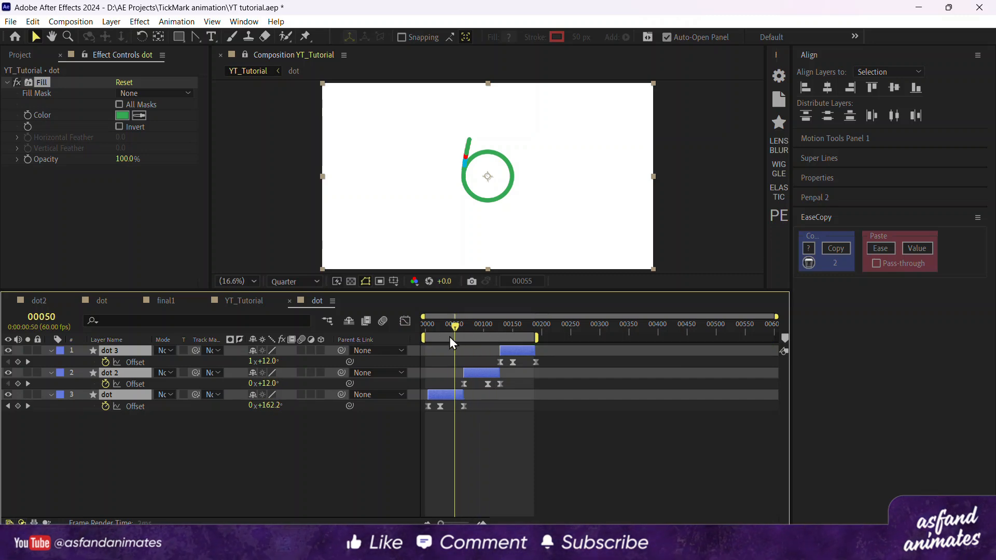
{"action": "left_click", "coordinate": [291, 299]}
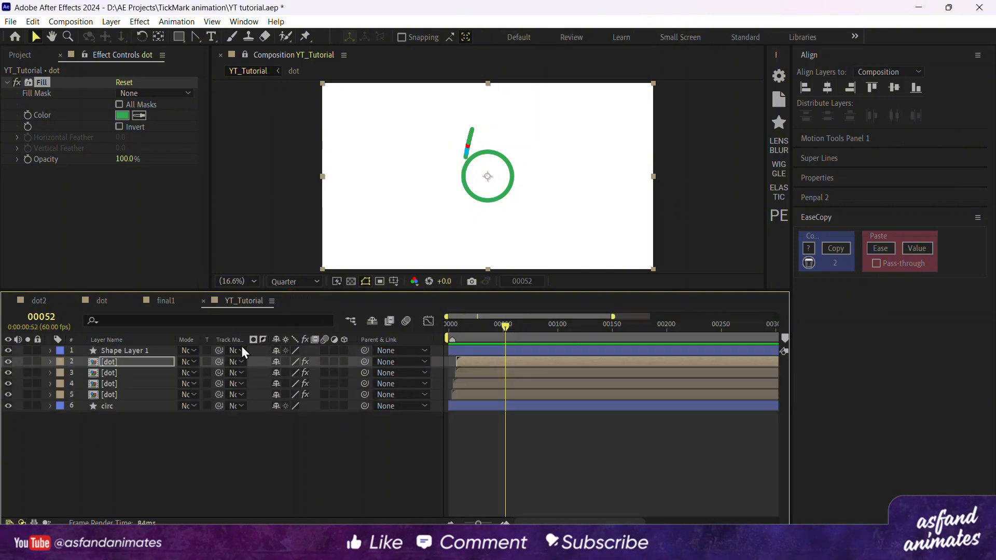
- Open the topmost dot precomp, move through its timeline to frame 173 within dot 3, and show the YT_Tutorial composition in the viewer
{"action": "left_click", "coordinate": [116, 362]}
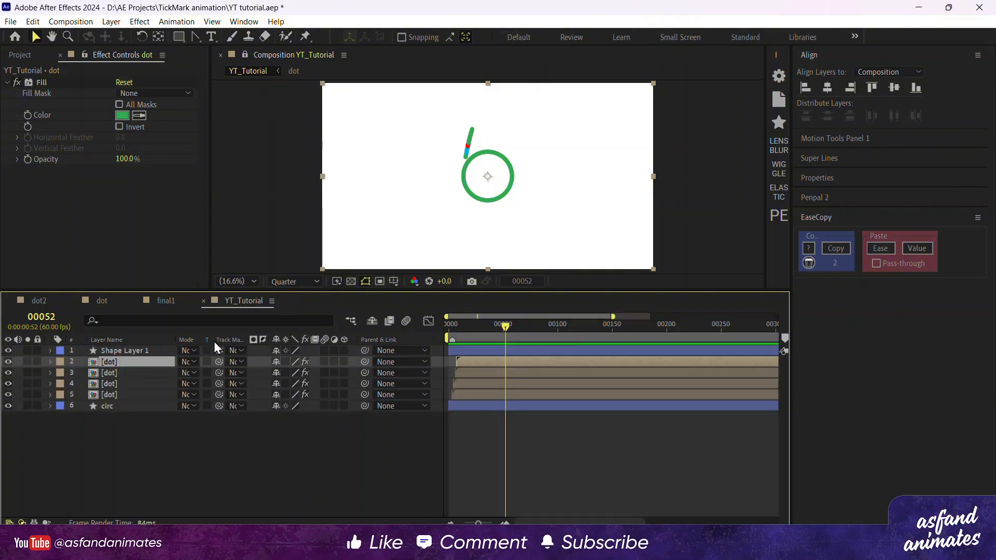
{"action": "double_click", "coordinate": [108, 362]}
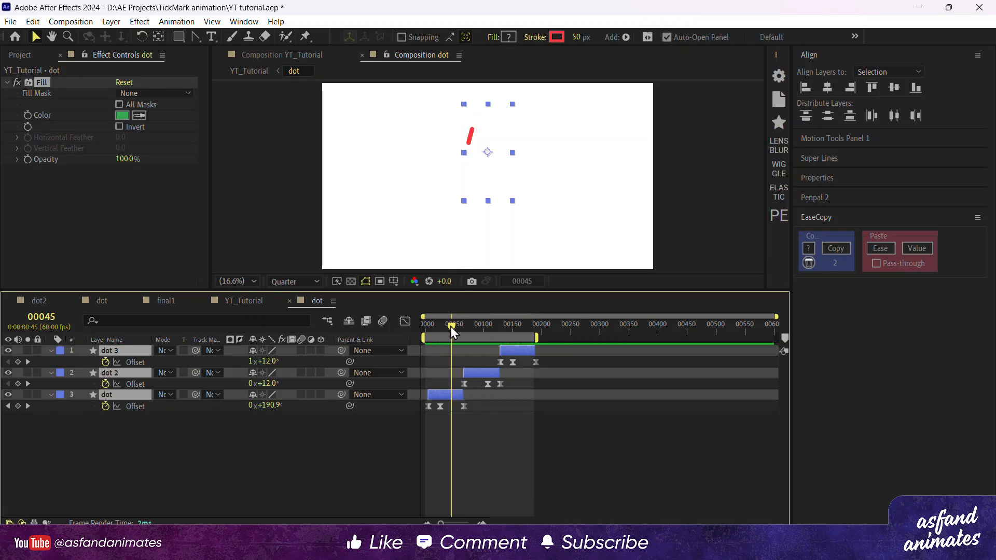
{"action": "left_click_drag", "start_coordinate": [450, 326], "coordinate": [527, 338]}
{"action": "left_click_drag", "start_coordinate": [441, 523], "coordinate": [463, 523]}
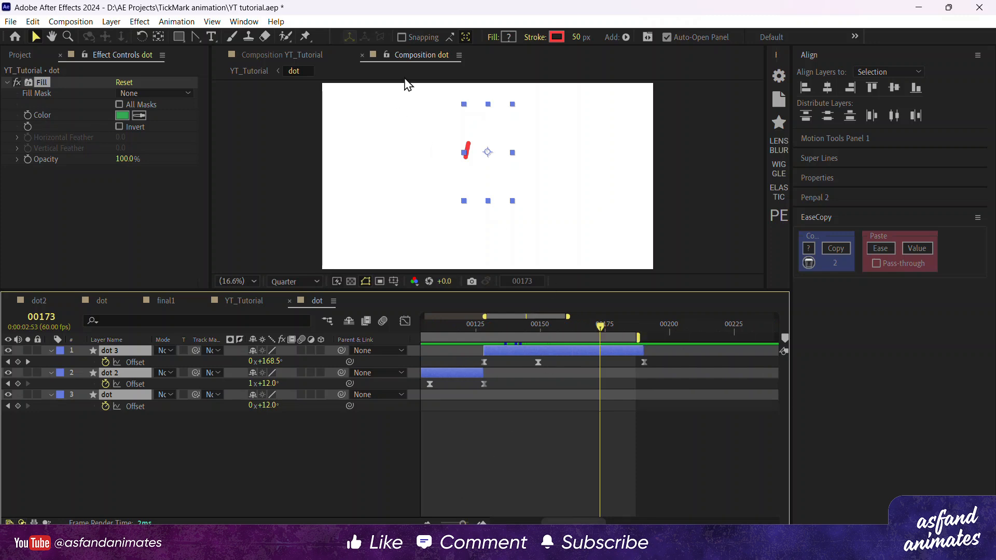
{"action": "left_click", "coordinate": [282, 55]}
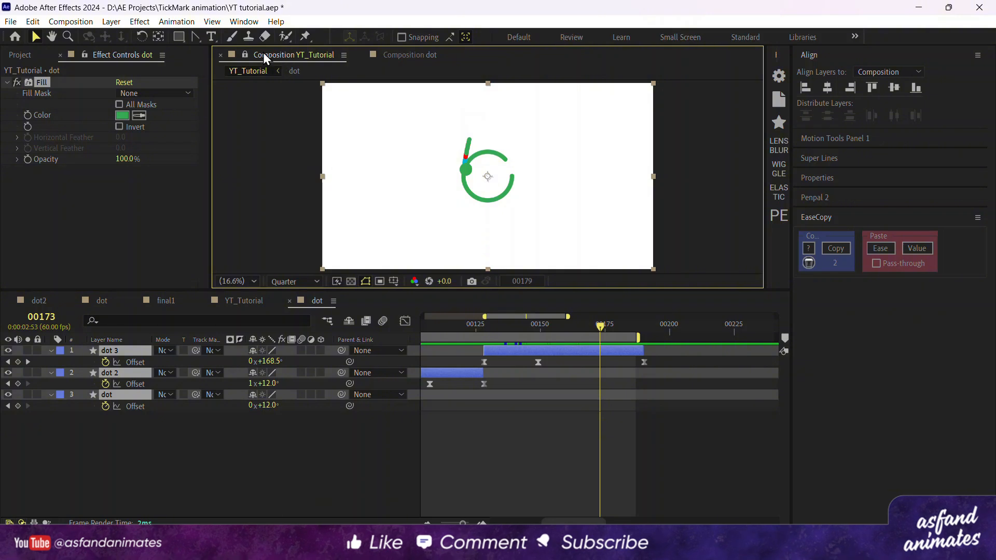
- Place the dot precomp's current time at frame 175, matching the strokes against the start of the tick in YT_Tutorial
{"action": "left_click", "coordinate": [602, 333]}
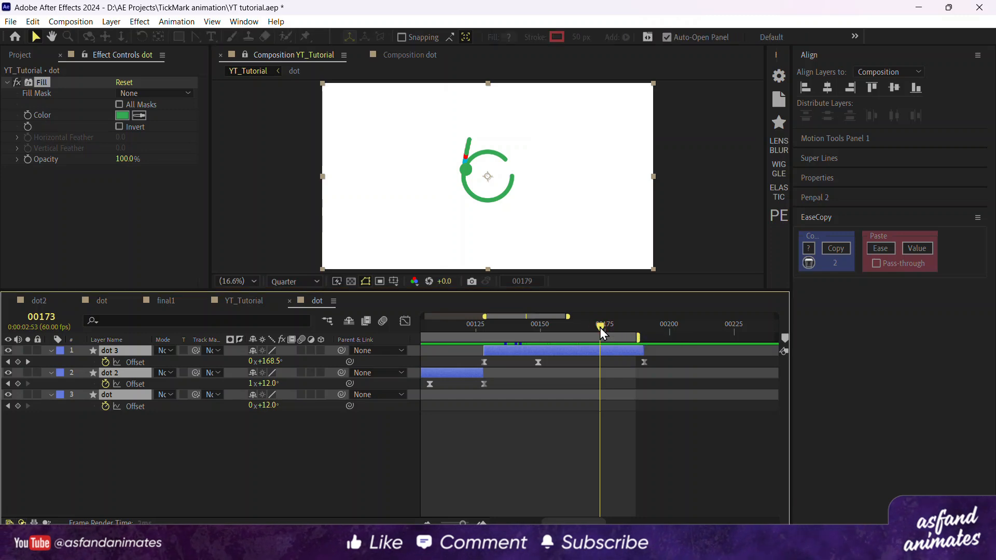
{"action": "left_click_drag", "start_coordinate": [600, 328], "coordinate": [611, 330]}
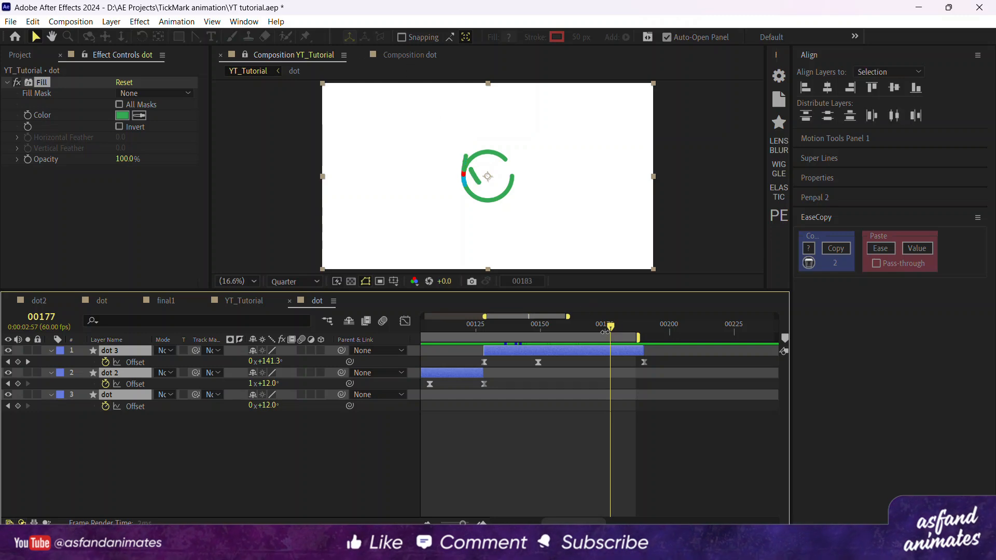
{"action": "key", "text": "ctrl+Left"}
{"action": "key", "text": "ctrl+Left"}
{"action": "key", "text": "ctrl+Left"}
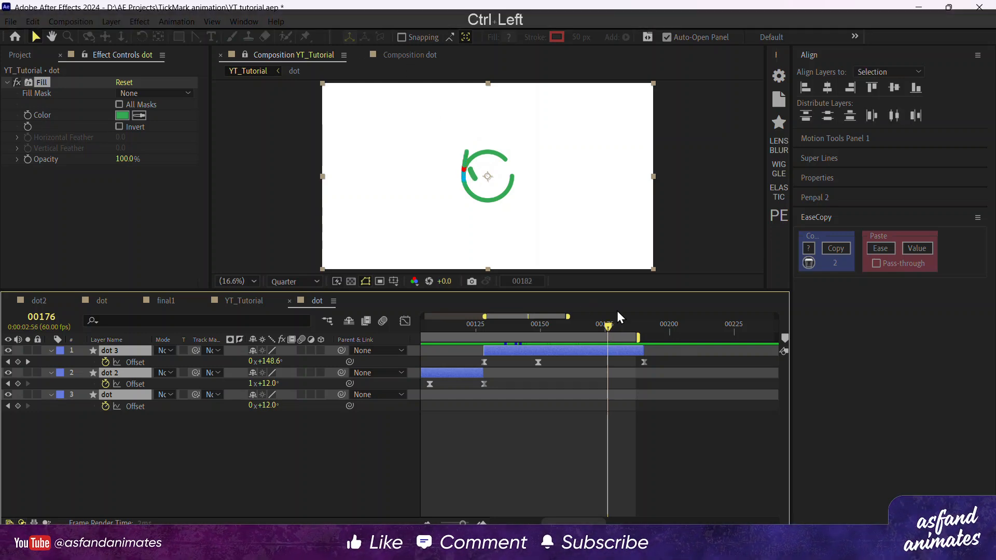
{"action": "key", "text": "ctrl+Left"}
{"action": "key", "text": "ctrl+Right"}
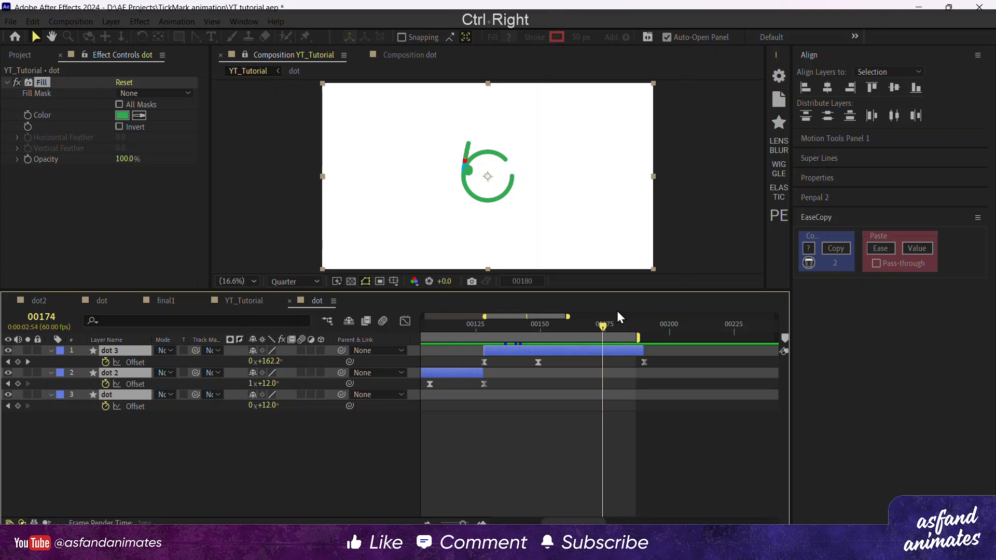
{"action": "key", "text": "ctrl+Right"}
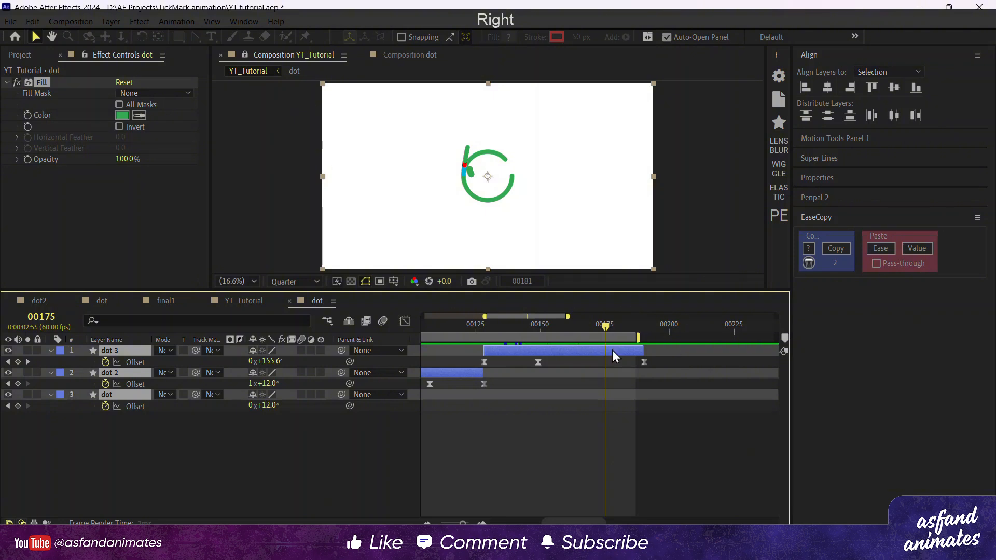
- Trim the end of only the dot 3 layer to frame 175, pulling its out point back slightly to cut the stroke there
{"action": "key", "text": "alt"}
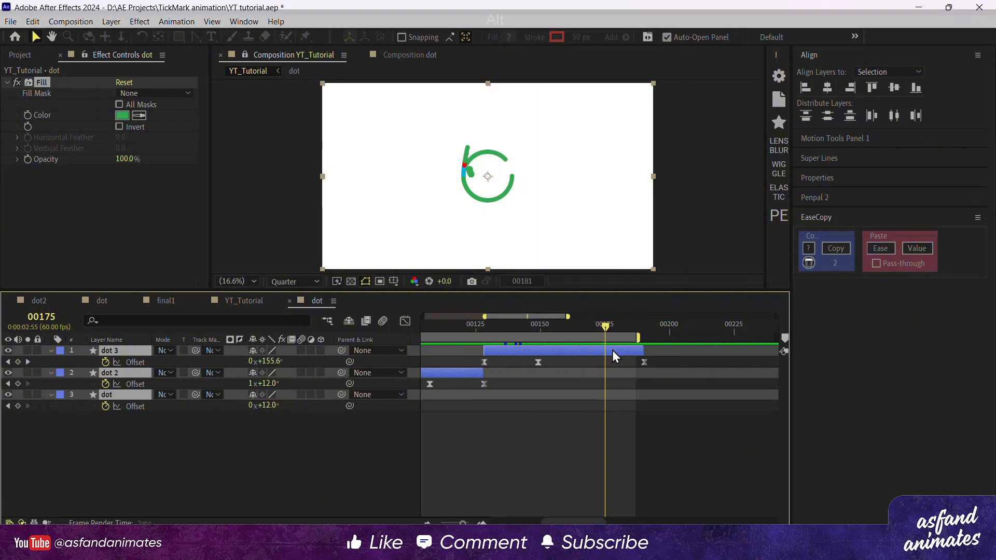
{"action": "left_click", "coordinate": [250, 453]}
{"action": "left_click", "coordinate": [124, 350]}
{"action": "key", "text": "alt+bracketright"}
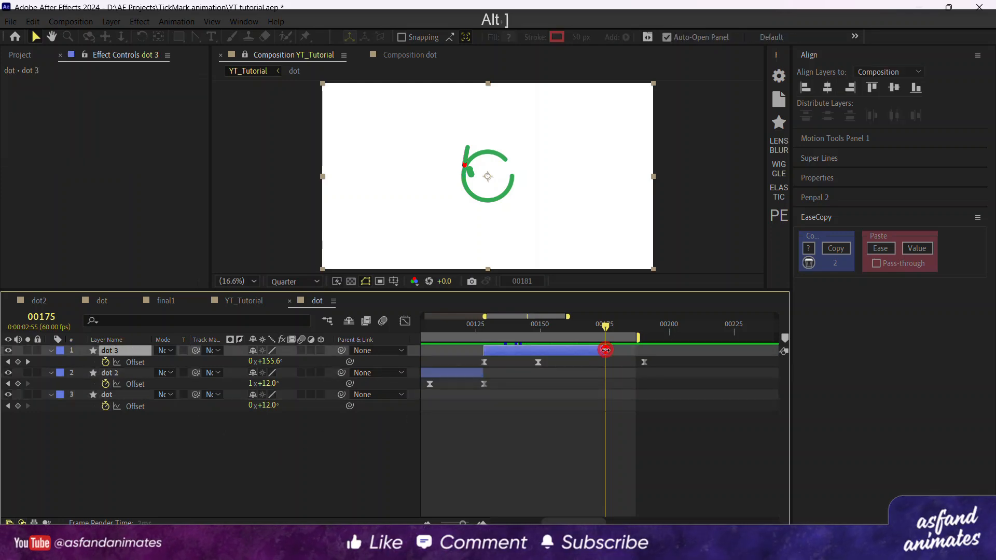
{"action": "left_click_drag", "start_coordinate": [606, 351], "coordinate": [602, 352]}
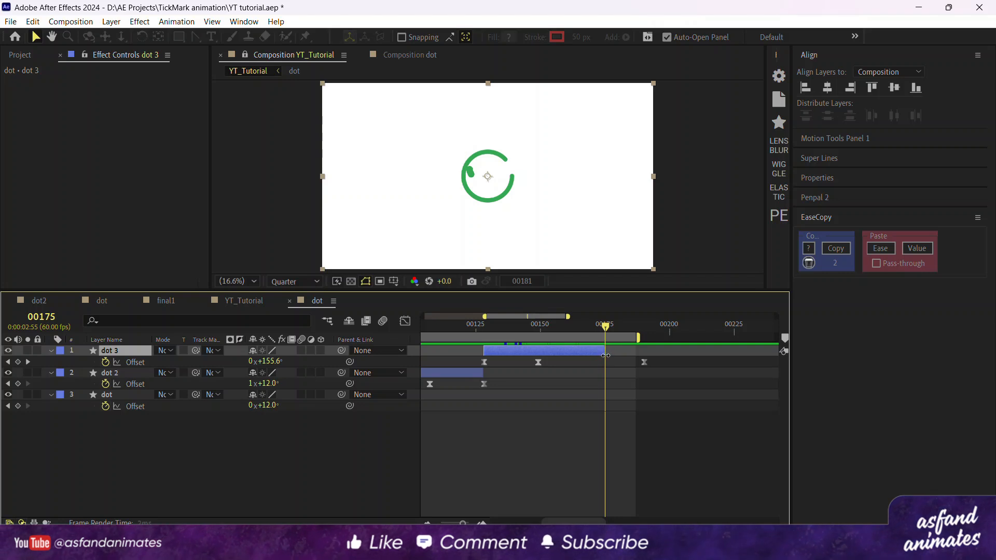
- Return to the YT_Tutorial timeline and preview the whole animation from frame 0 to check the cut from strokes to tick
{"action": "left_click", "coordinate": [248, 302]}
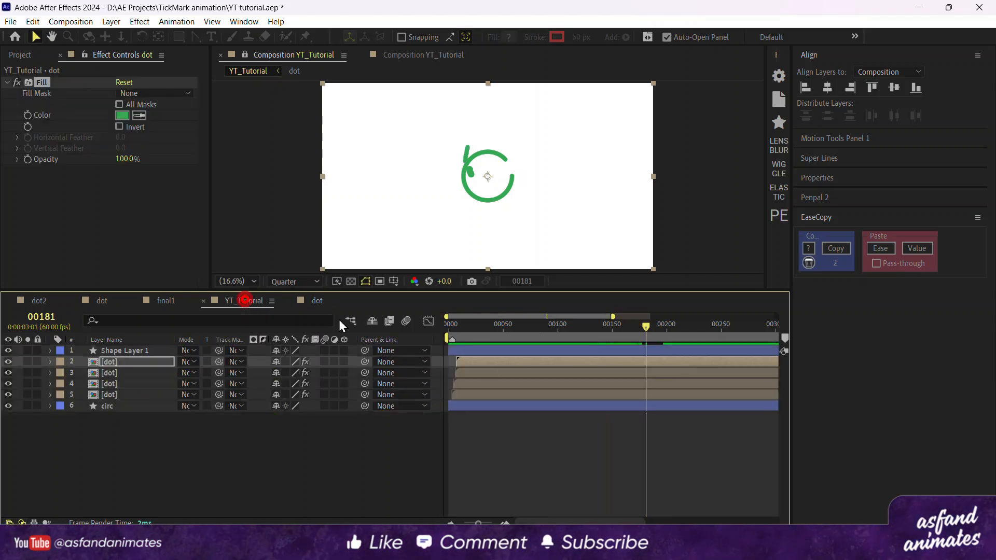
{"action": "left_click_drag", "start_coordinate": [469, 328], "coordinate": [446, 329]}
{"action": "key", "text": "space"}
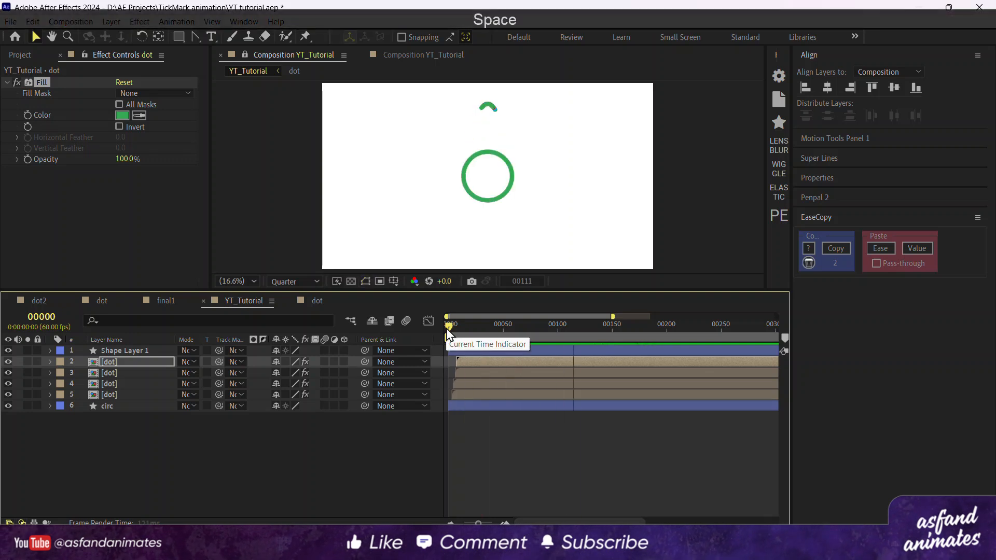
{"action": "key", "text": "space"}
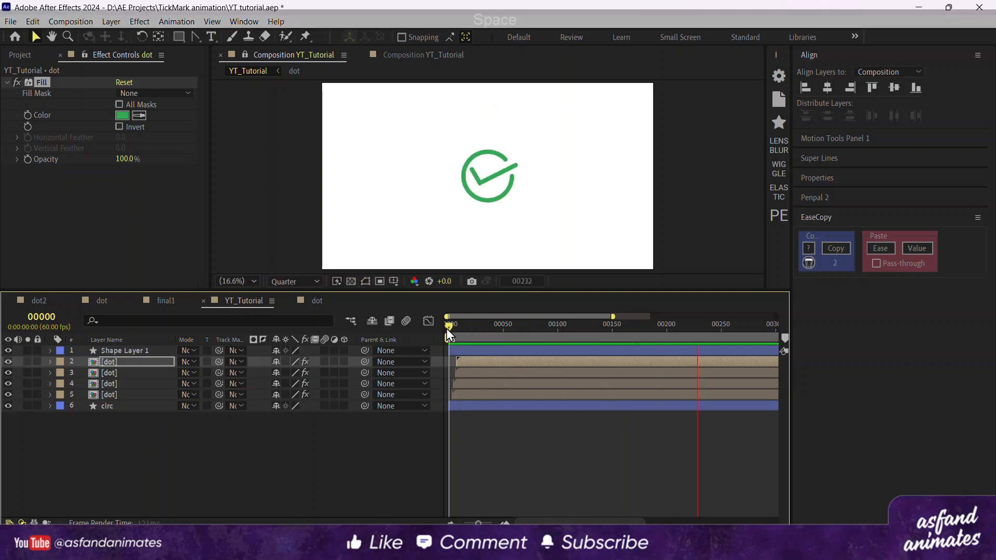
{"action": "key", "text": "space"}
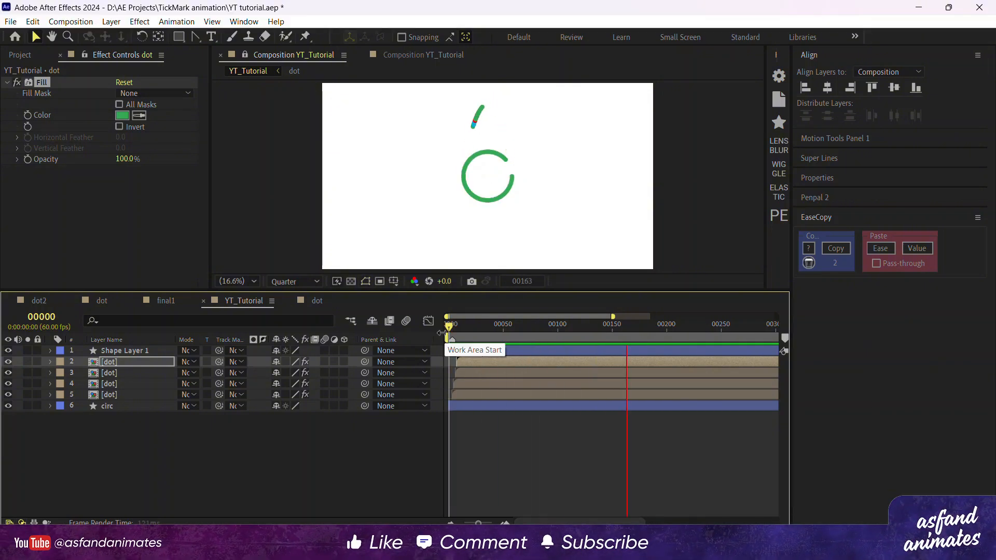
{"action": "key", "text": "space"}
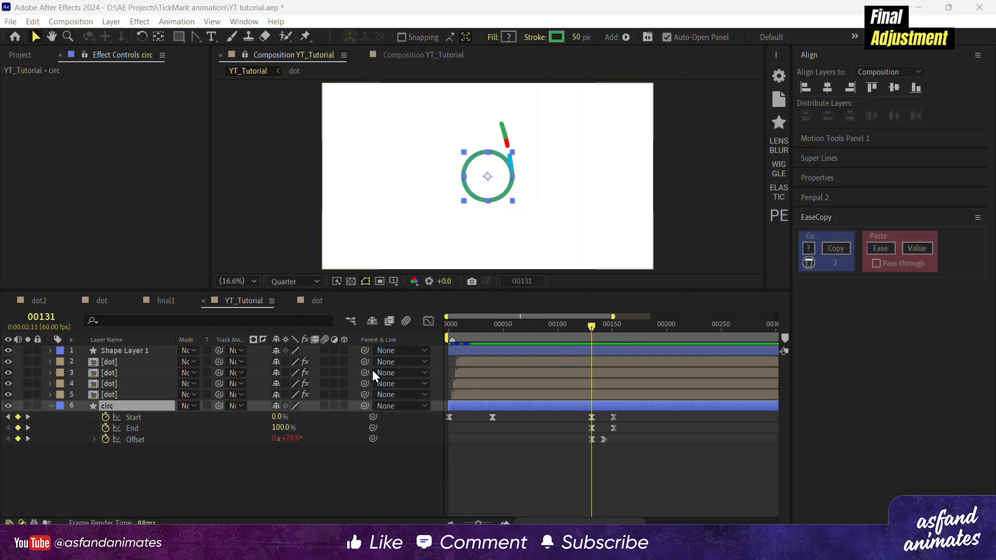
- Rename Shape Layer 1 to "tick"
{"action": "left_click", "coordinate": [136, 352]}
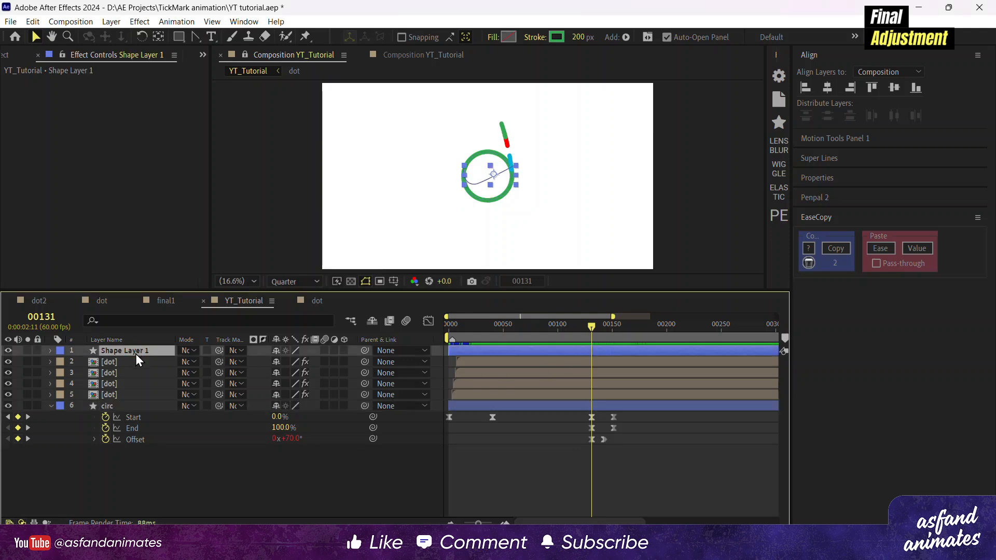
{"action": "key", "text": "Return"}
{"action": "type", "text": "tick"}
{"action": "key", "text": "Return"}
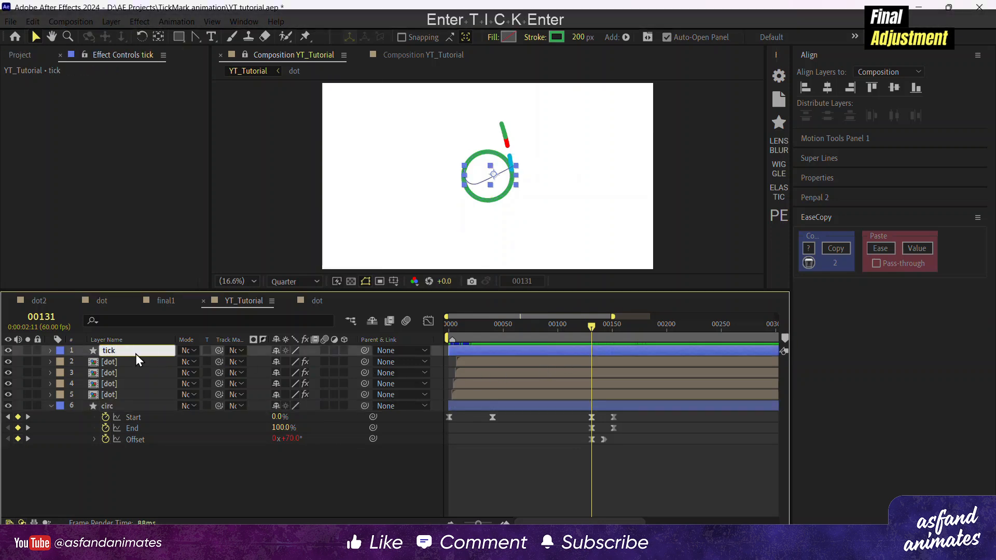